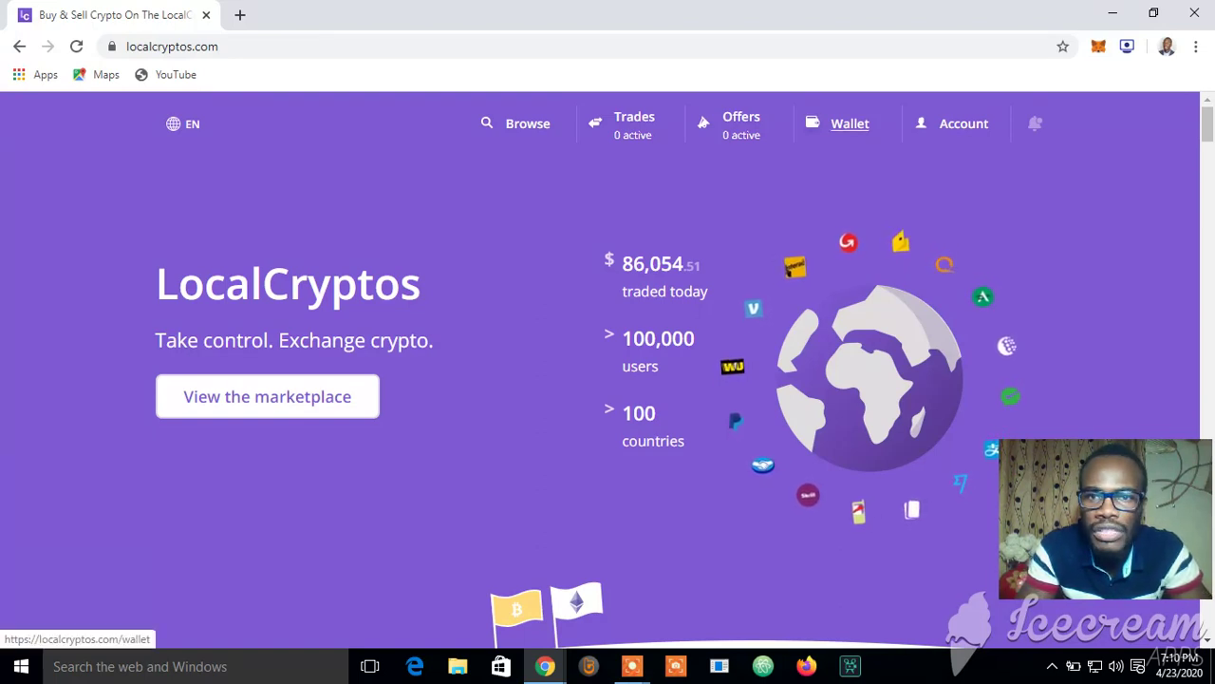
View the 0.1336 ETH wallet balance, then go to My offers, which lists no offers yet.
left_click(850, 123)
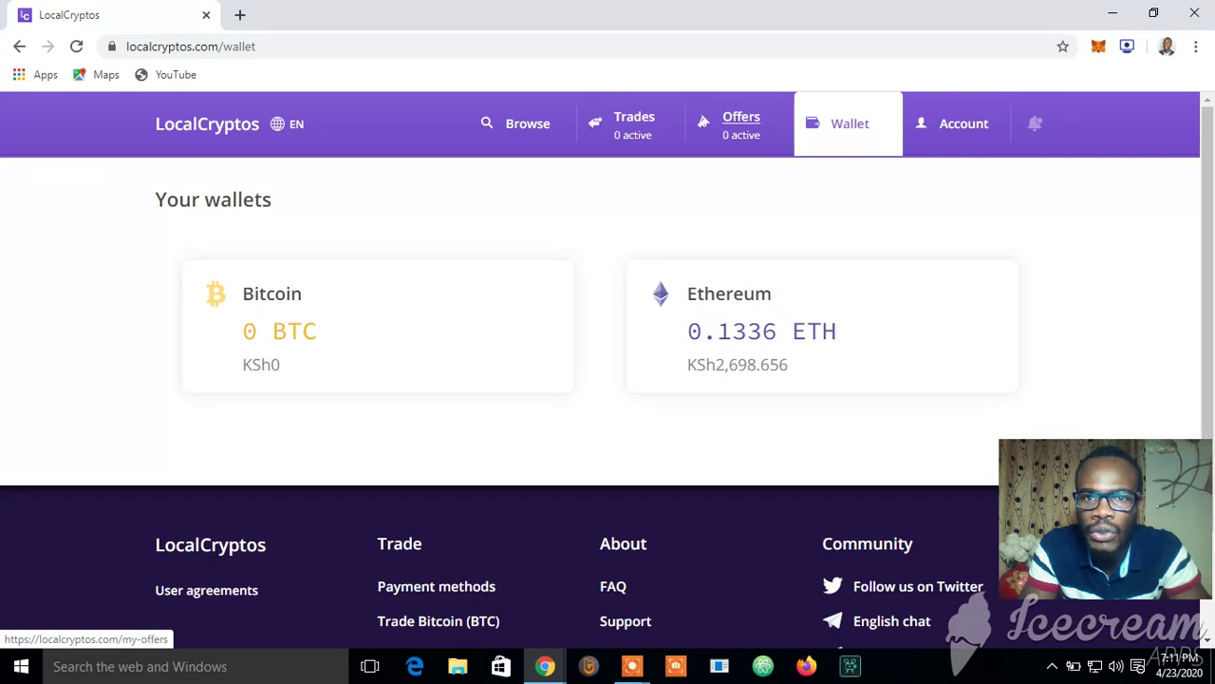
left_click(741, 124)
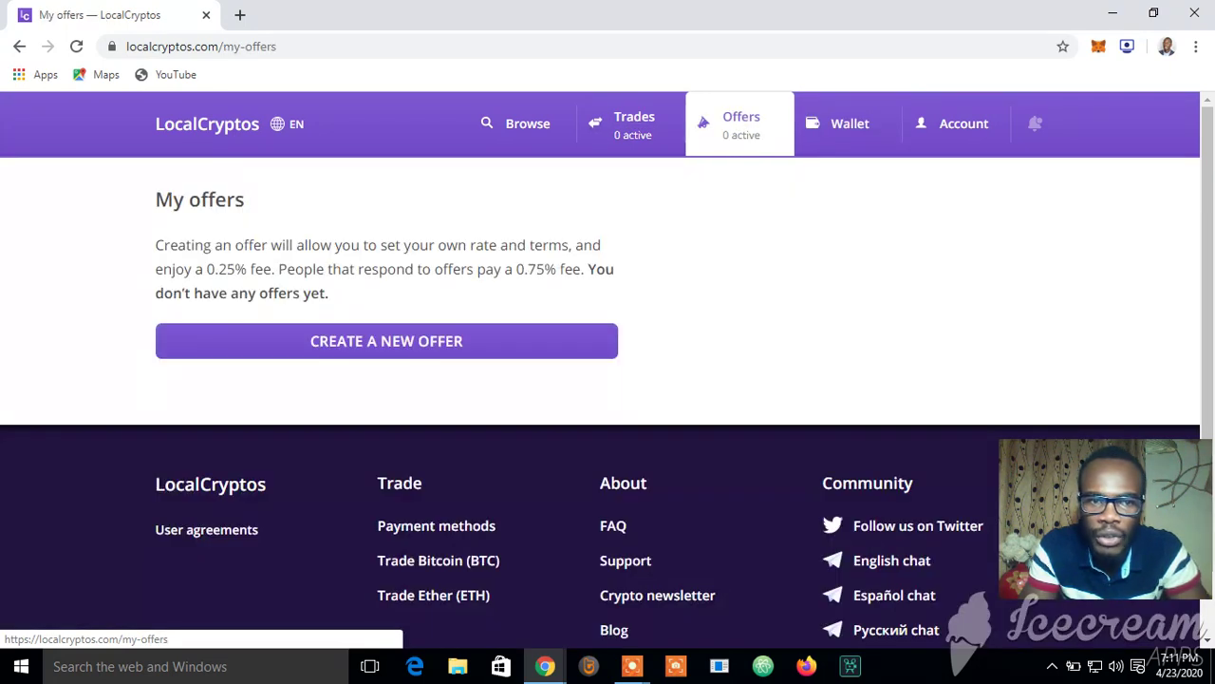
Review past trades on the Trades page, then go to Find an offer to browse Ethereum sellers and buyers.
left_click(633, 124)
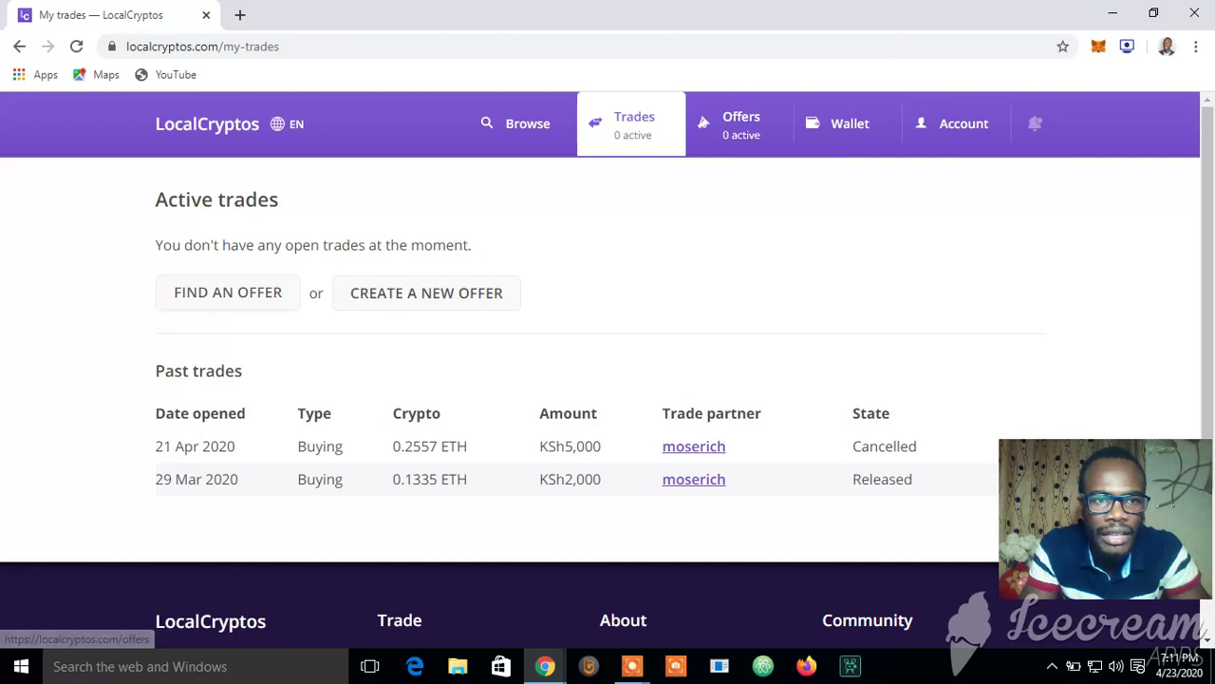
left_click(243, 296)
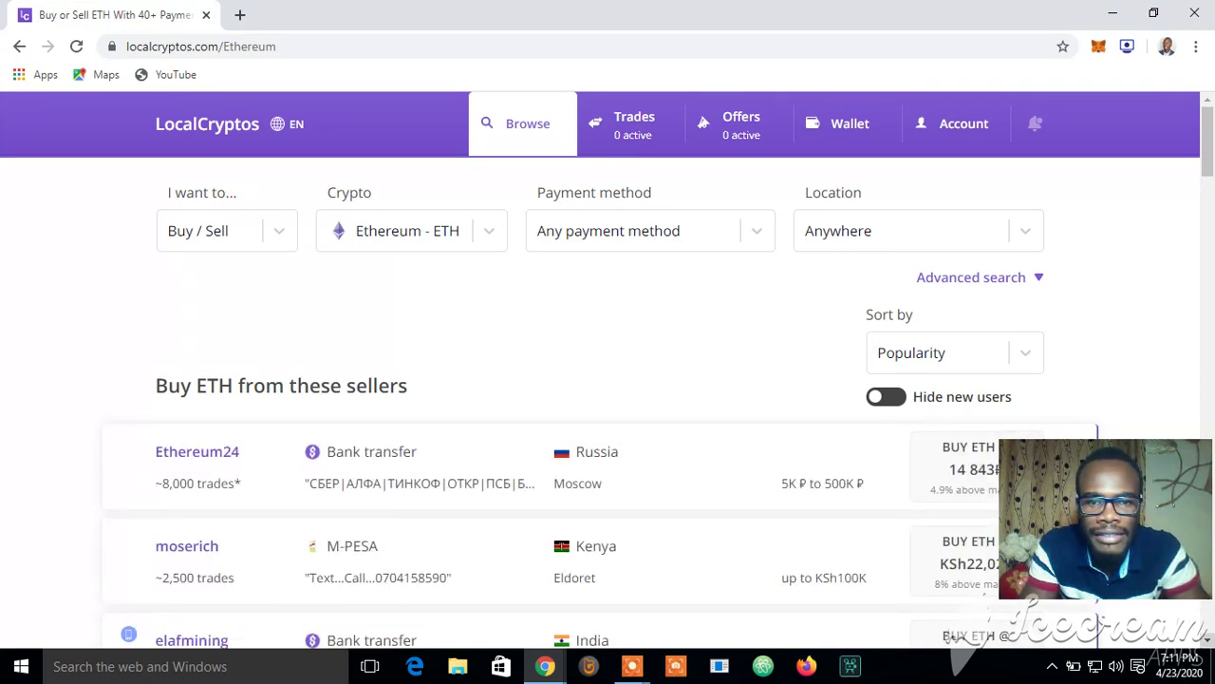
scroll(608, 371, "down", 2)
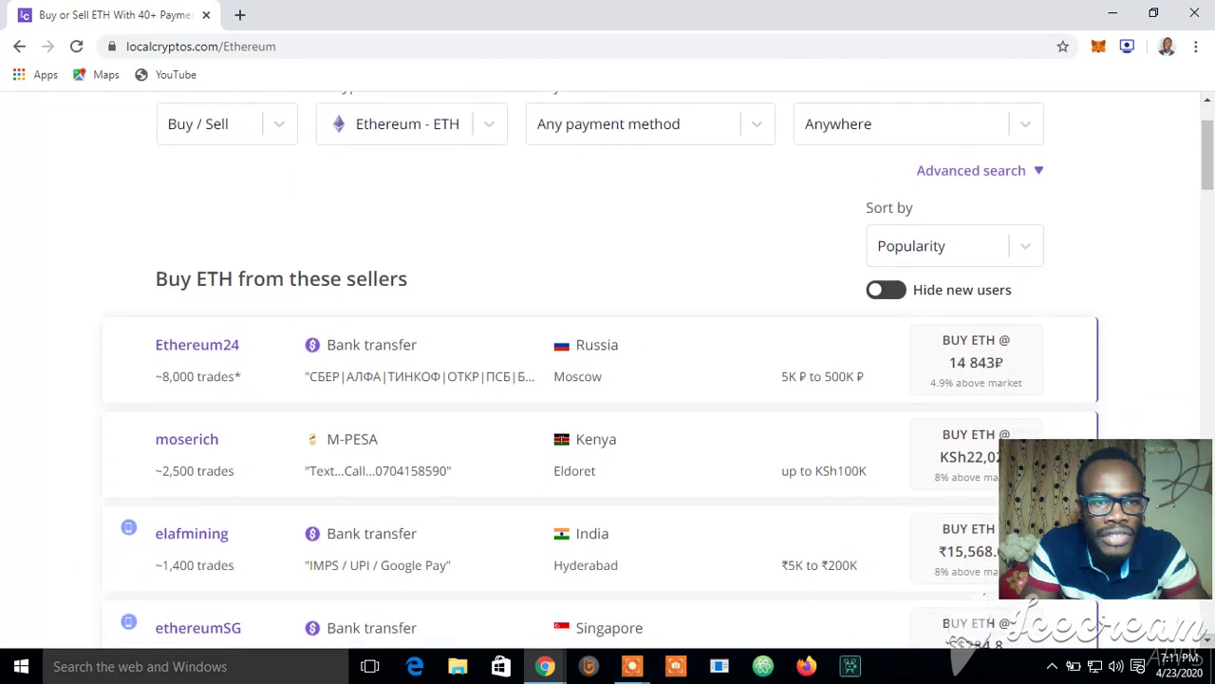
scroll(608, 370, "down", 3)
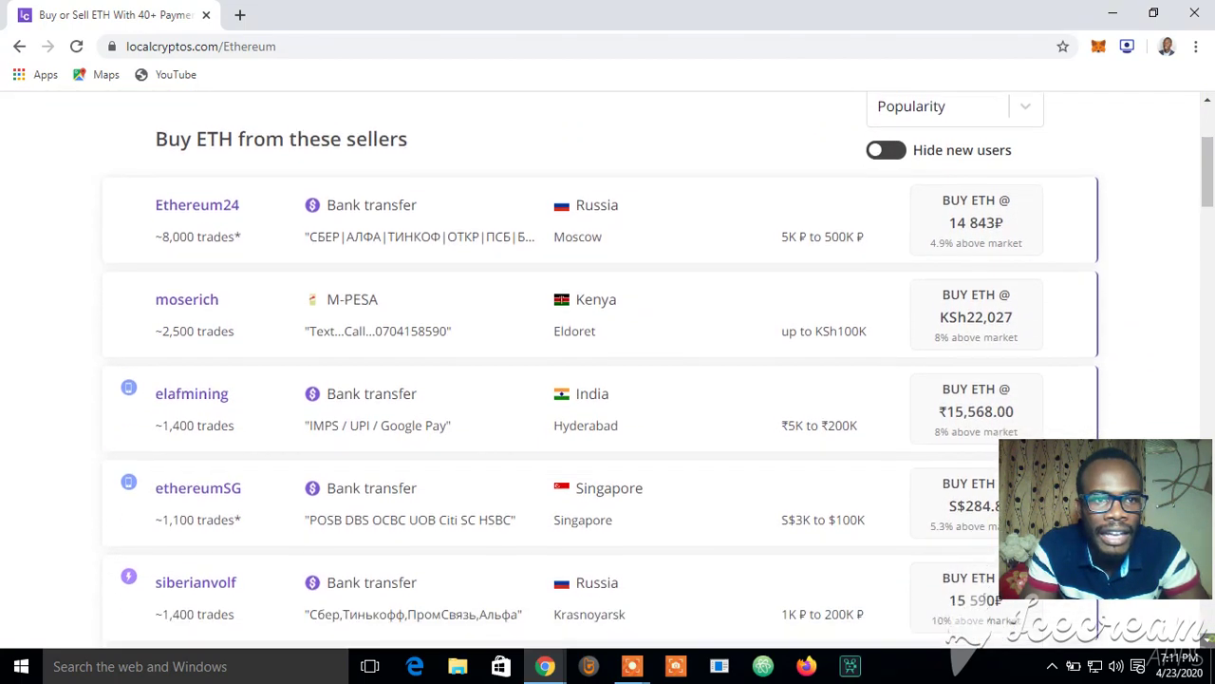
scroll(608, 370, "down", 3)
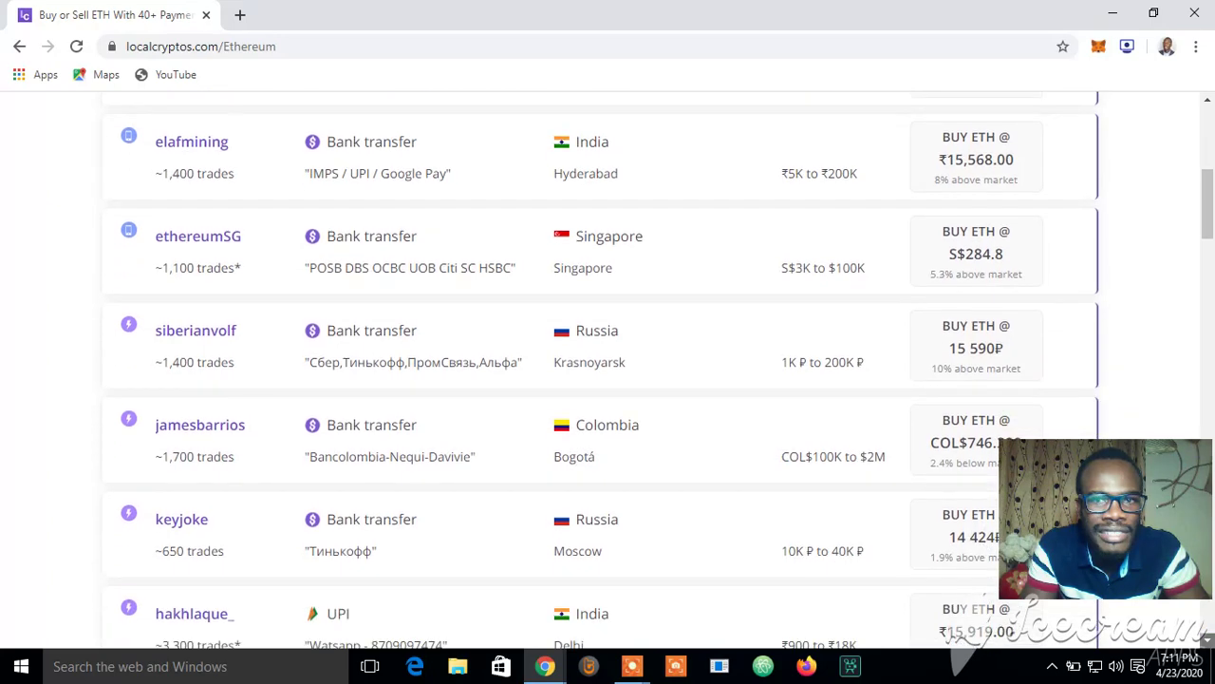
scroll(607, 371, "down", 2)
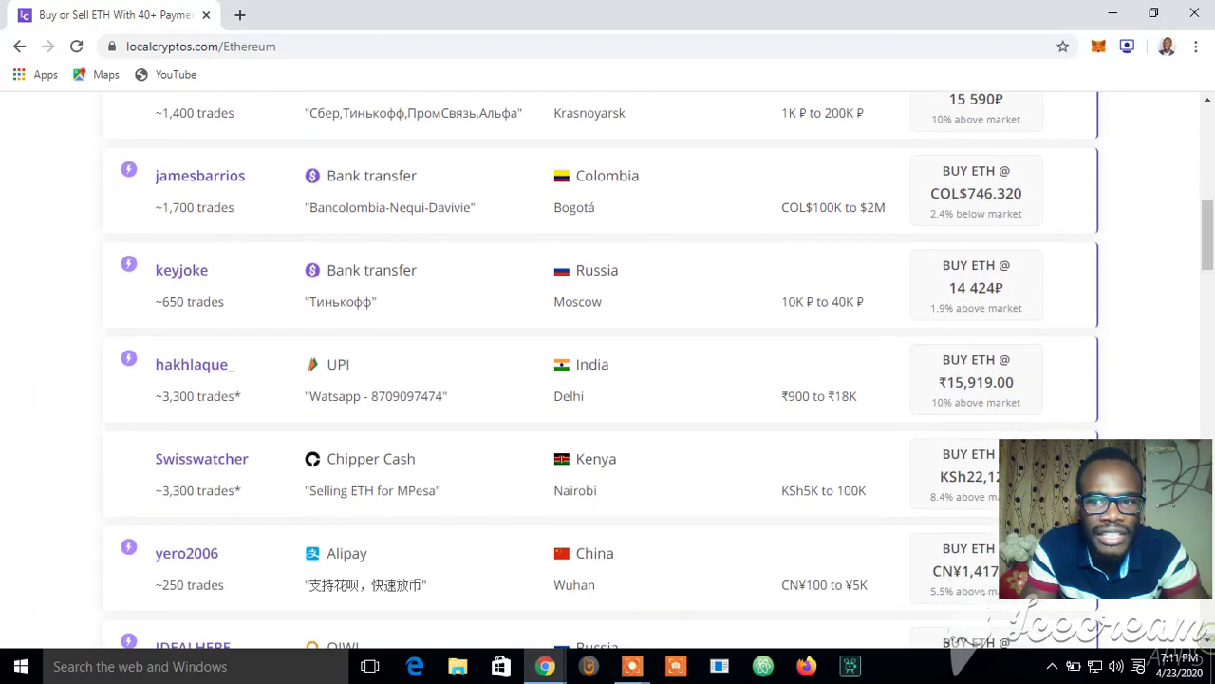
scroll(608, 370, "down", 2)
scroll(608, 370, "down", 7)
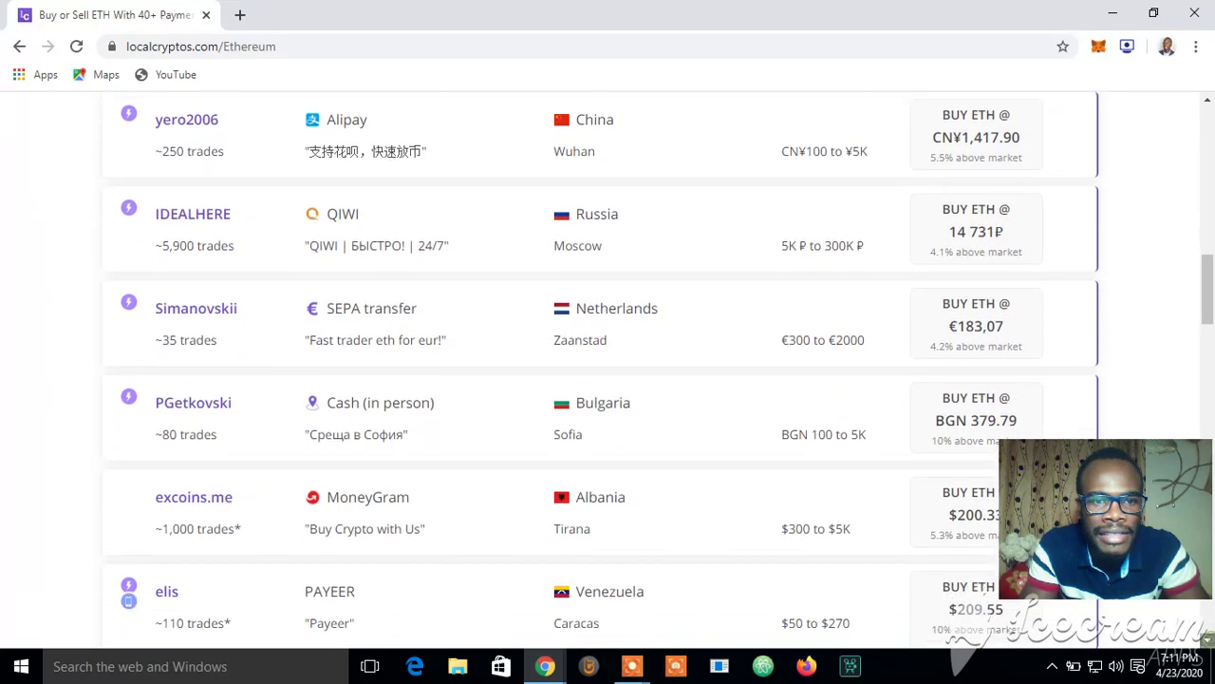
scroll(608, 370, "down", 2)
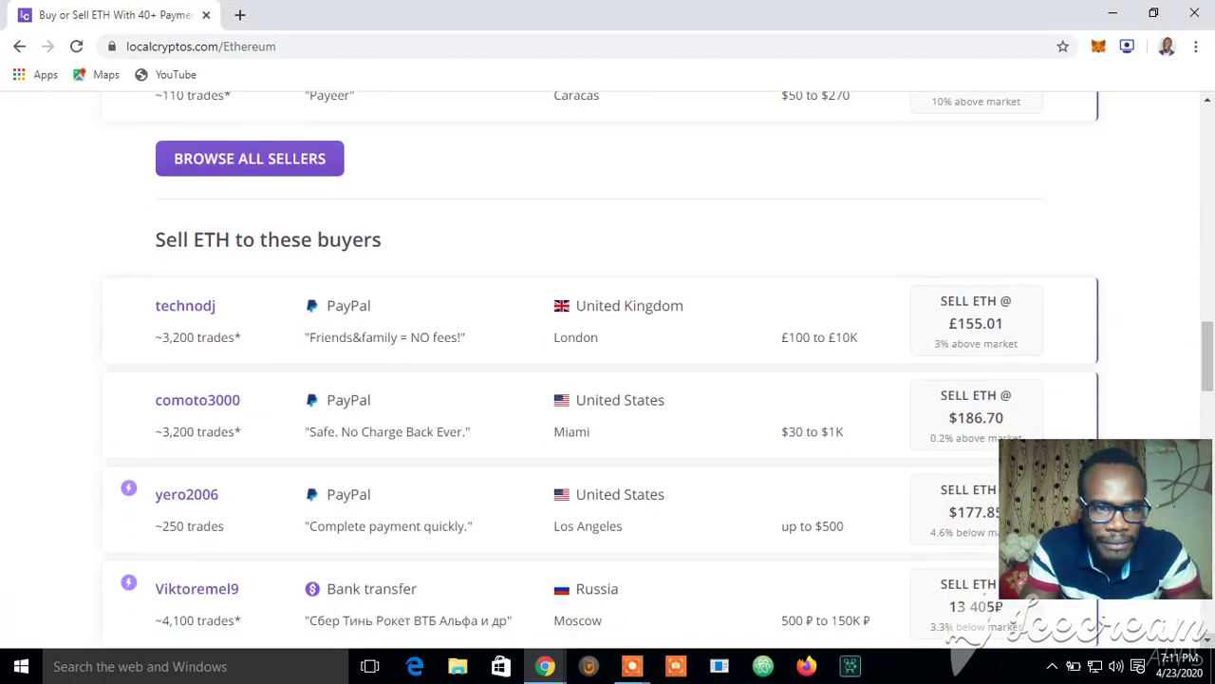
scroll(608, 370, "down", 1)
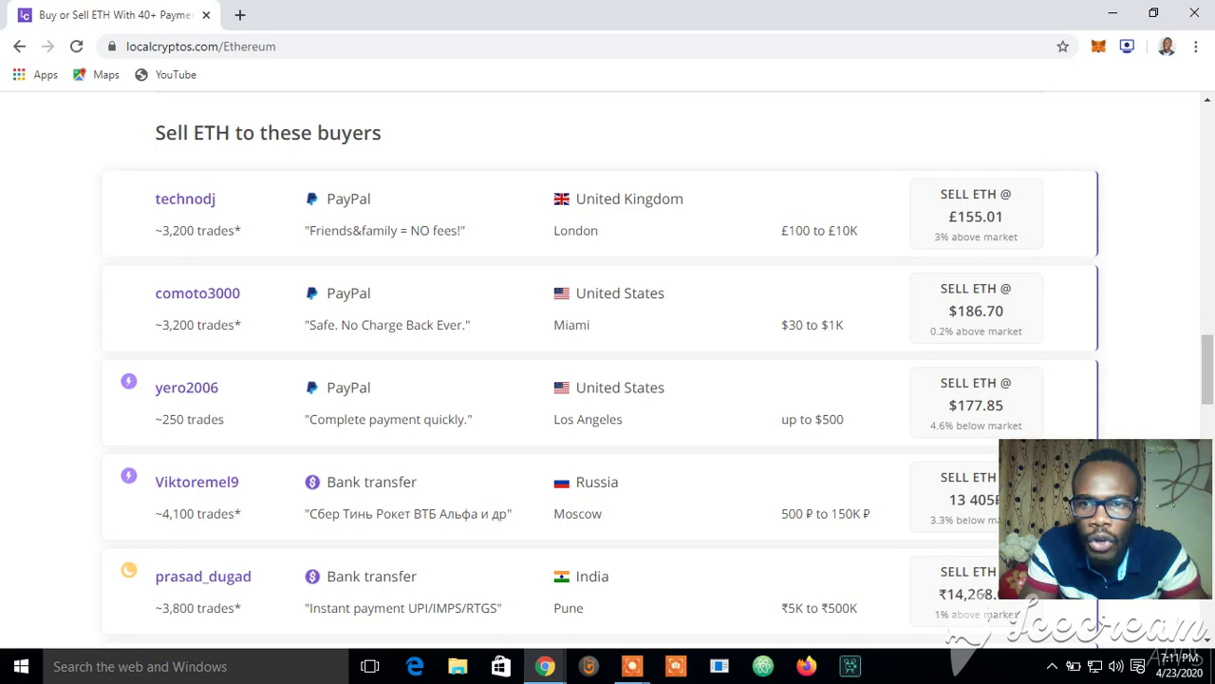
scroll(607, 371, "up", 15)
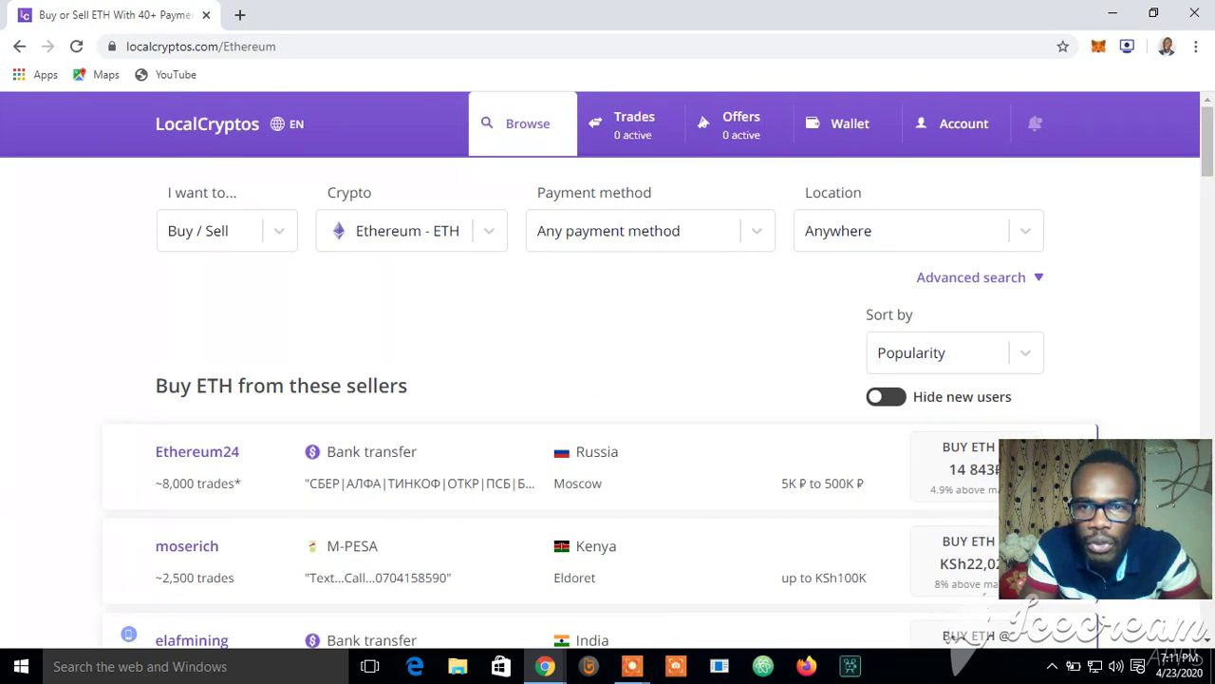
Filter offers to location Kenya and scroll to the Kenyan ETH buyers at about KSh20,362.
left_click(915, 231)
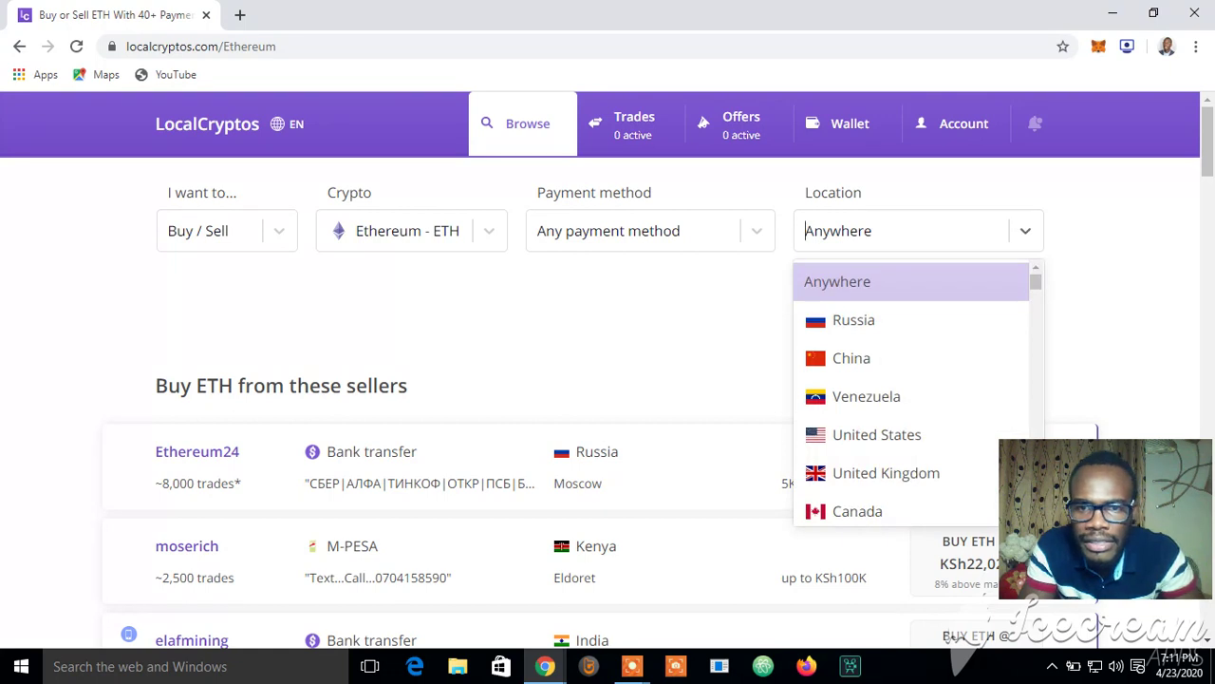
type("kenya")
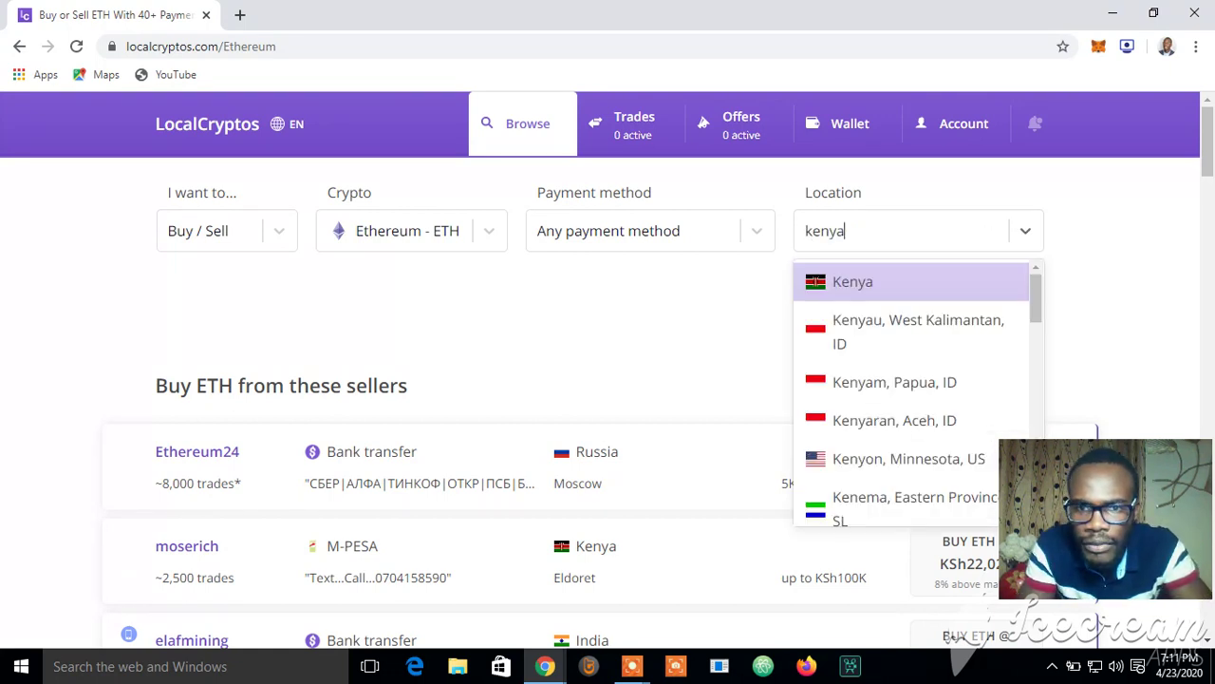
left_click(896, 276)
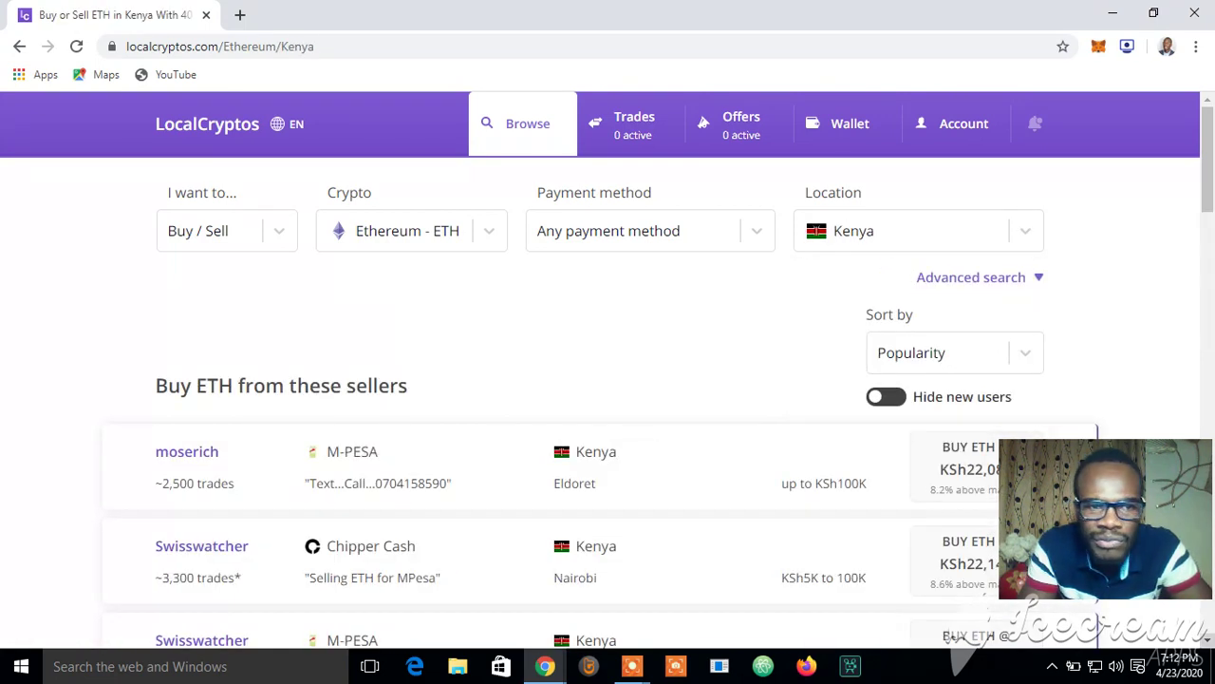
scroll(608, 371, "down", 3)
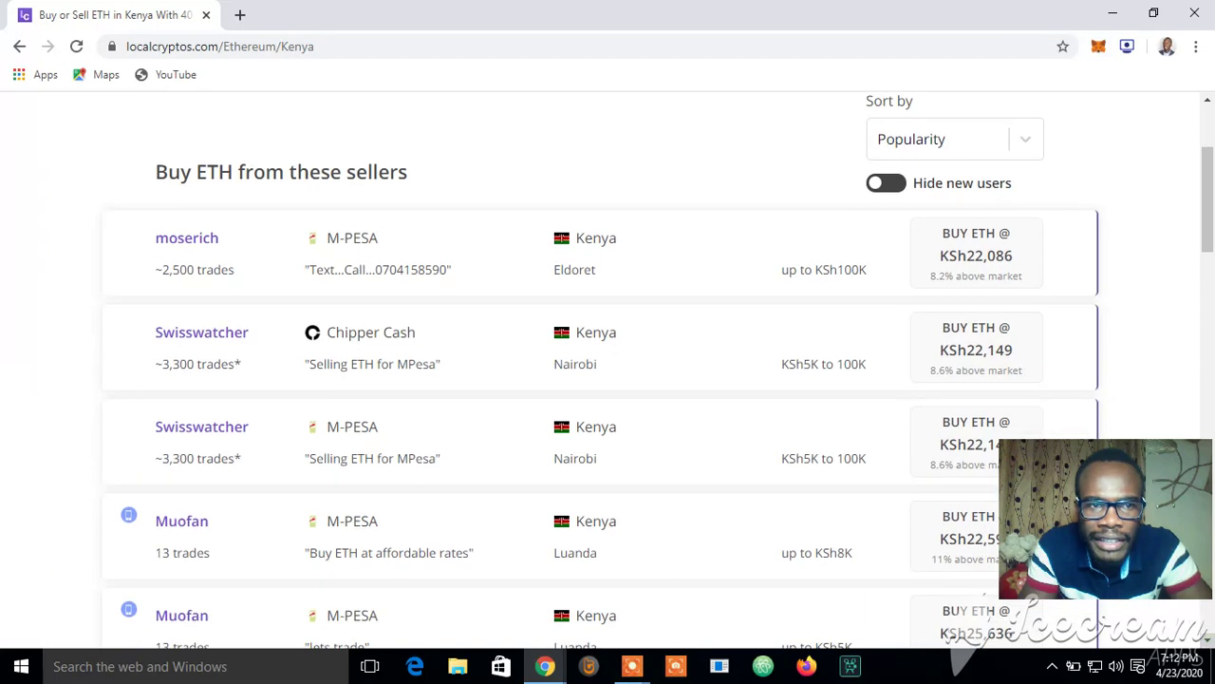
scroll(607, 371, "down", 10)
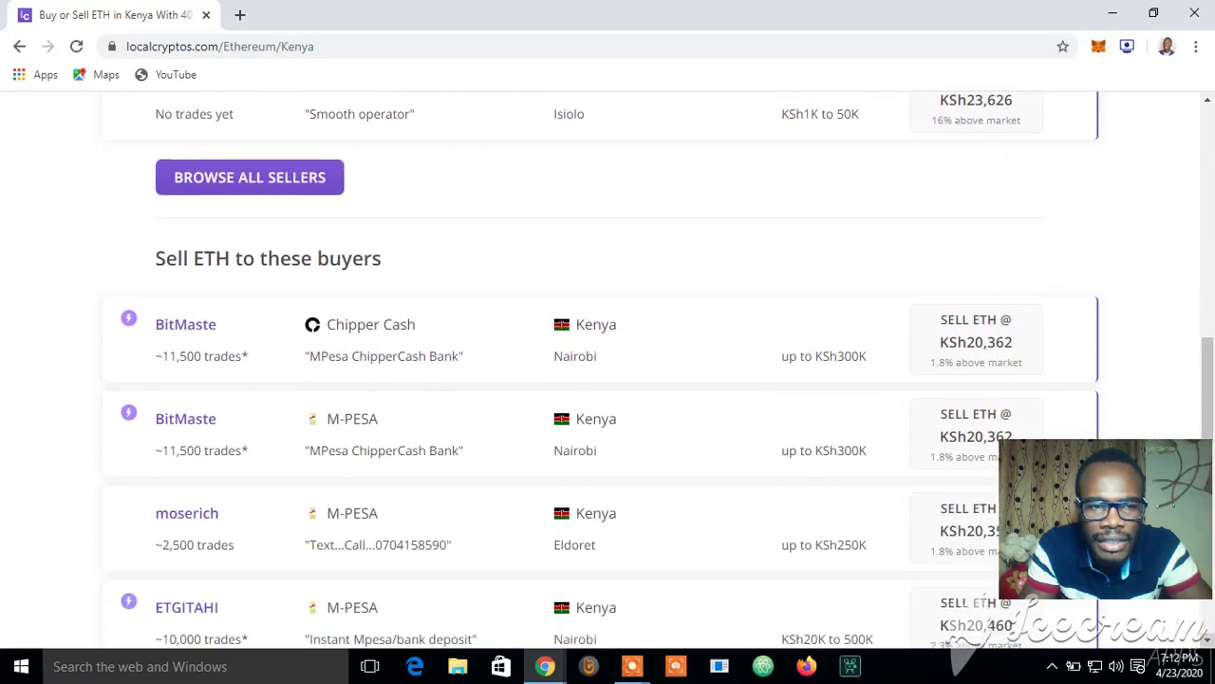
scroll(607, 370, "down", 1)
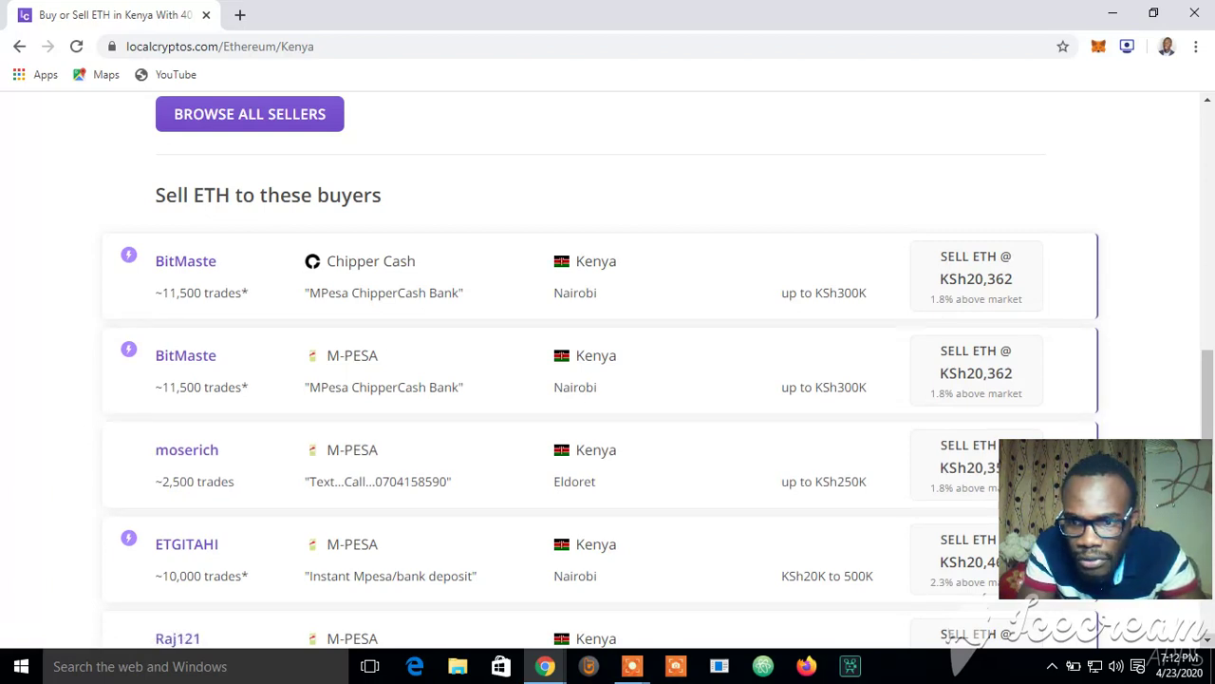
Open the Eldoret M-PESA buyer's profile and their Sell ETH offer at KSh20,363.
scroll(608, 370, "down", 1)
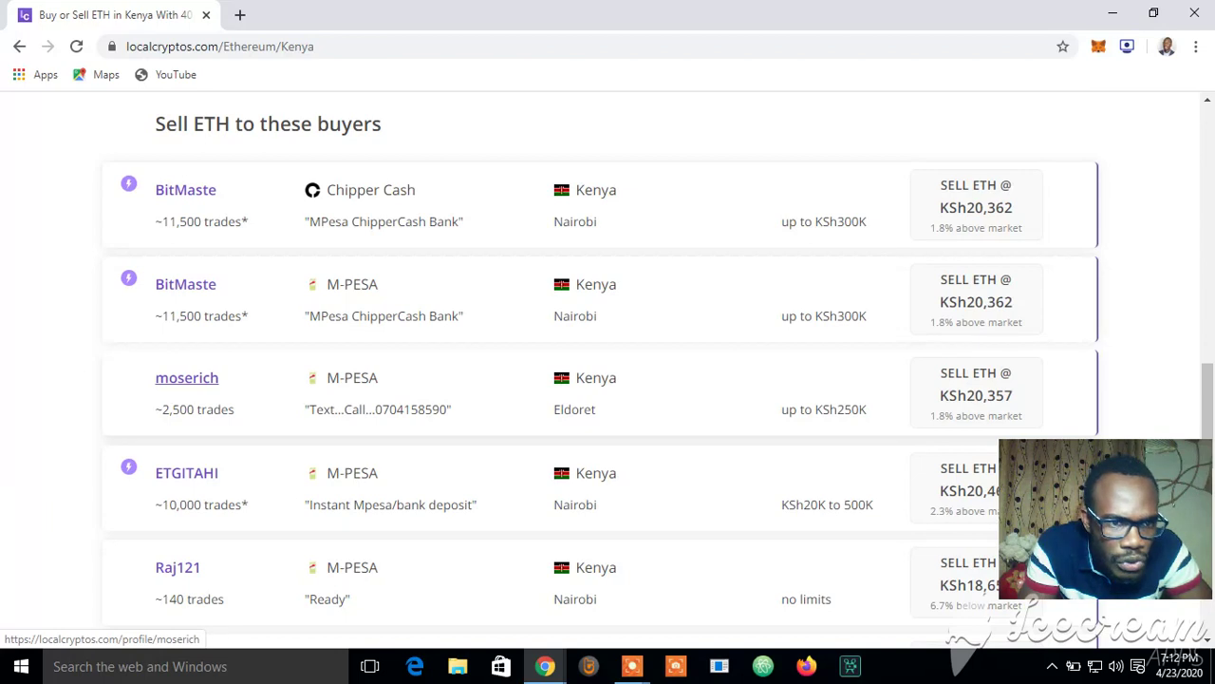
mouse_move(128, 182)
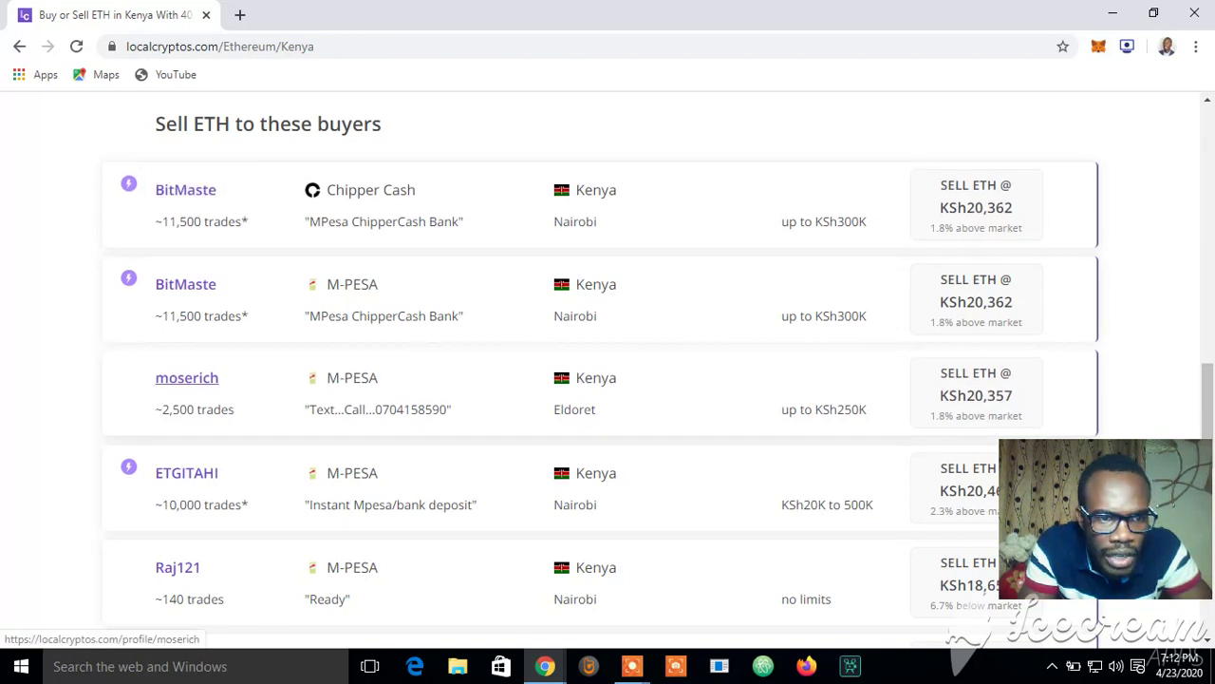
left_click(187, 377)
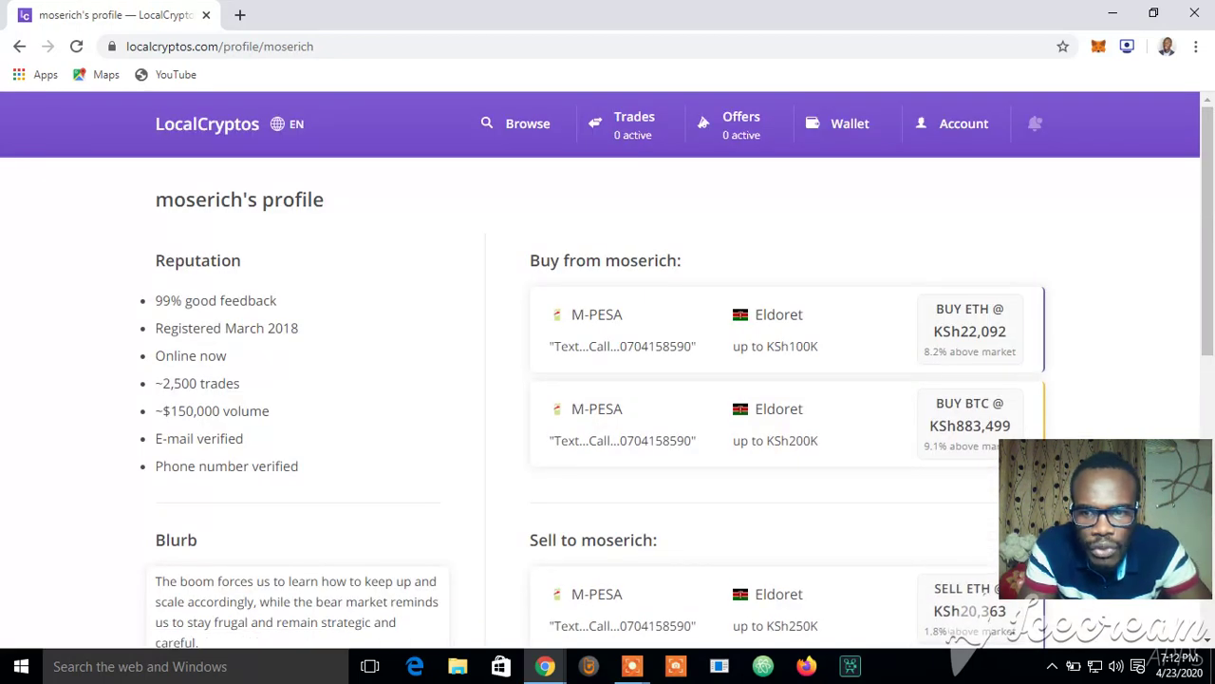
scroll(608, 370, "down", 4)
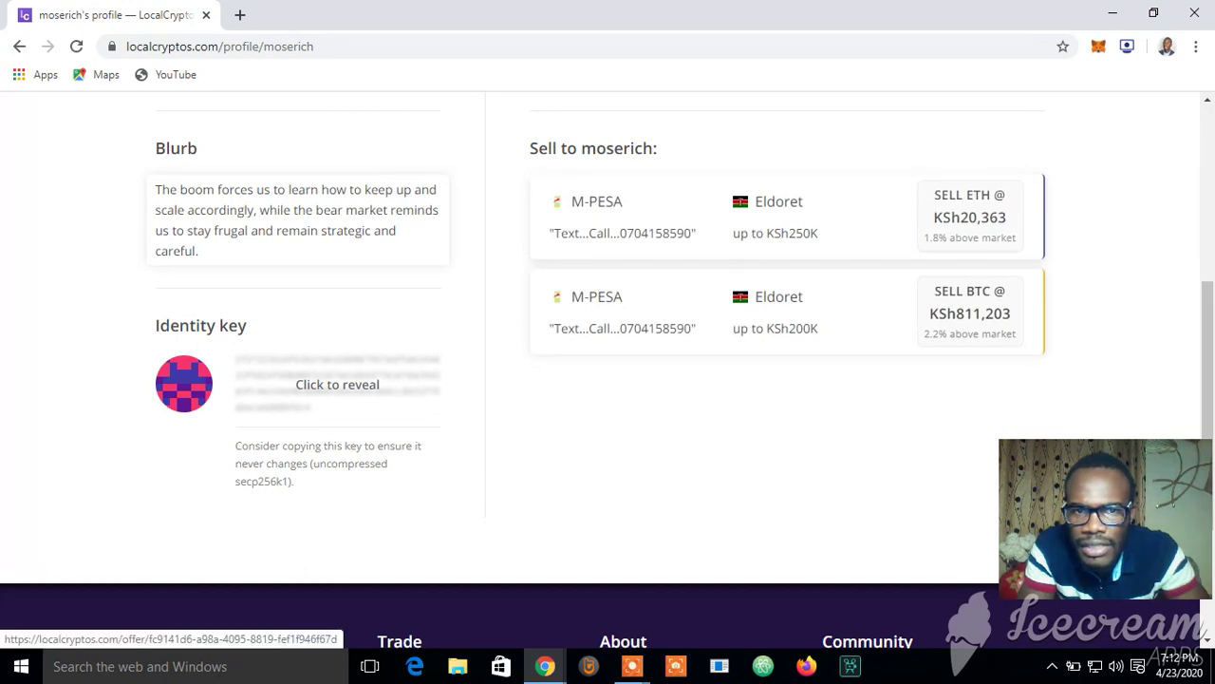
left_click(970, 218)
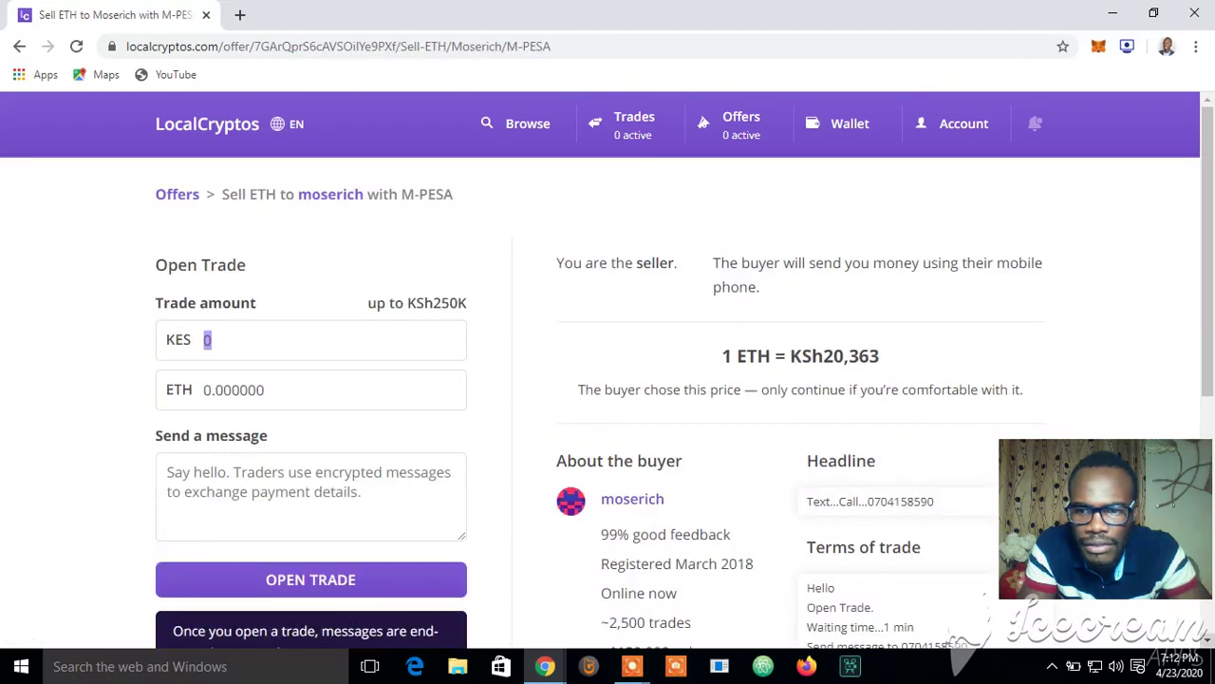
Correct the KES trade amount to 2400, which converts to 0.117861 ETH.
scroll(607, 372, "down", 1)
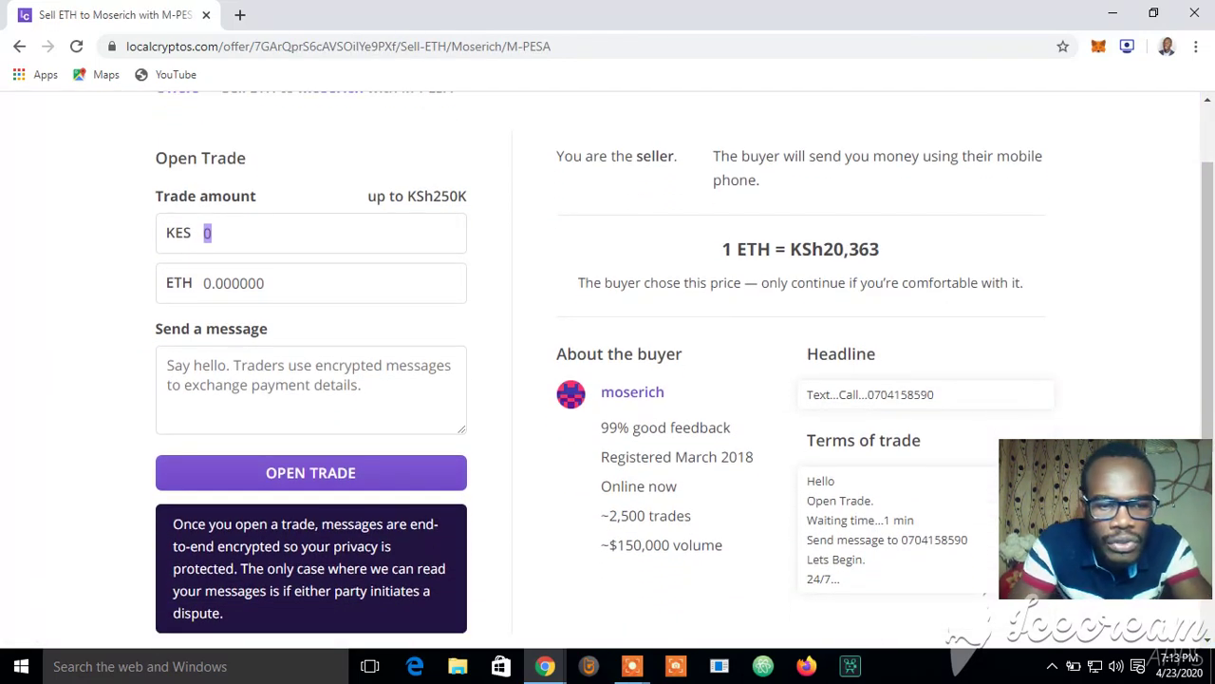
type("2")
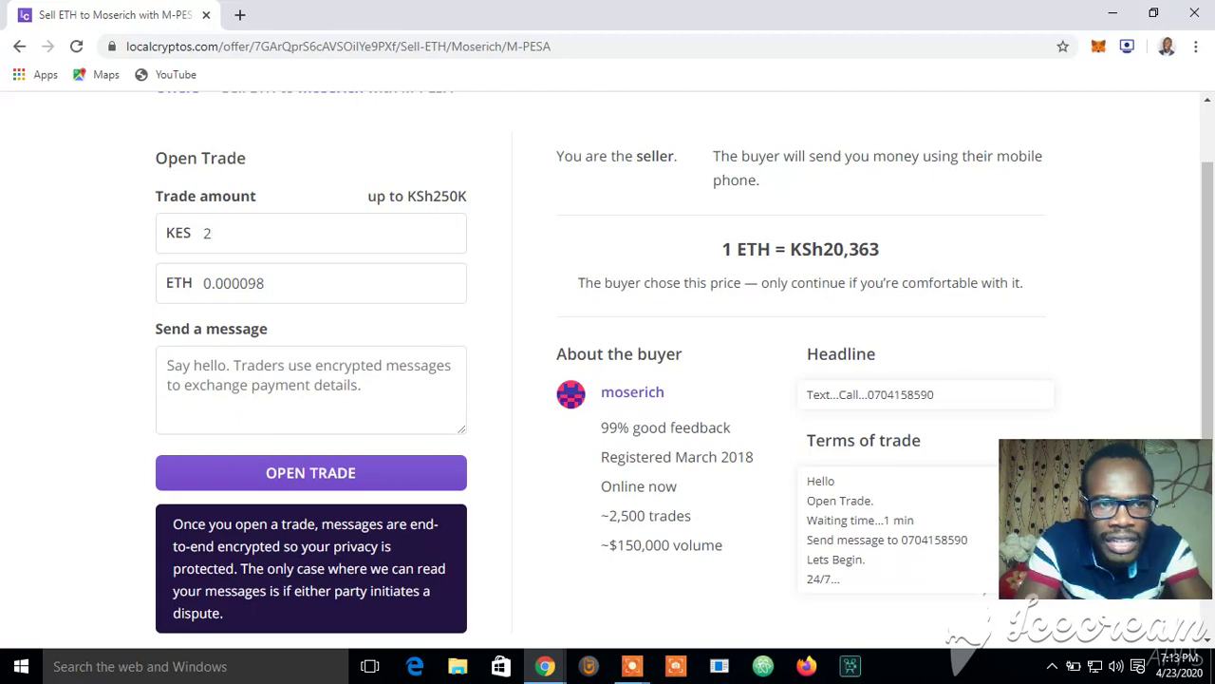
type("50")
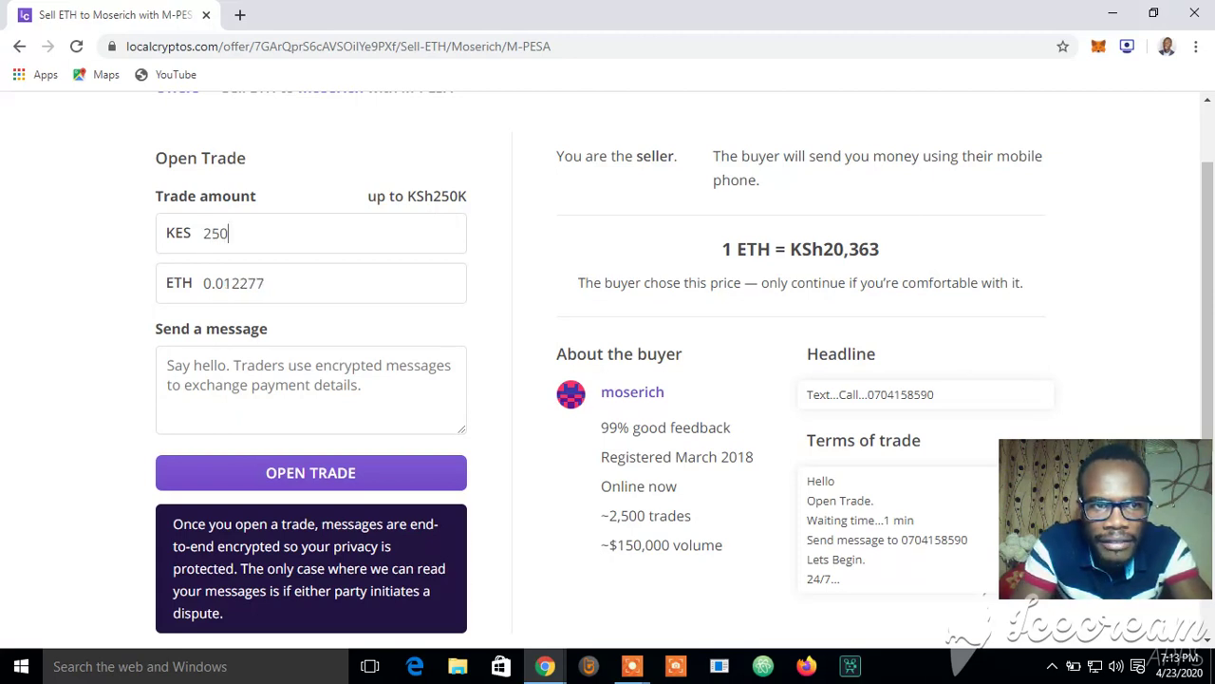
type("0")
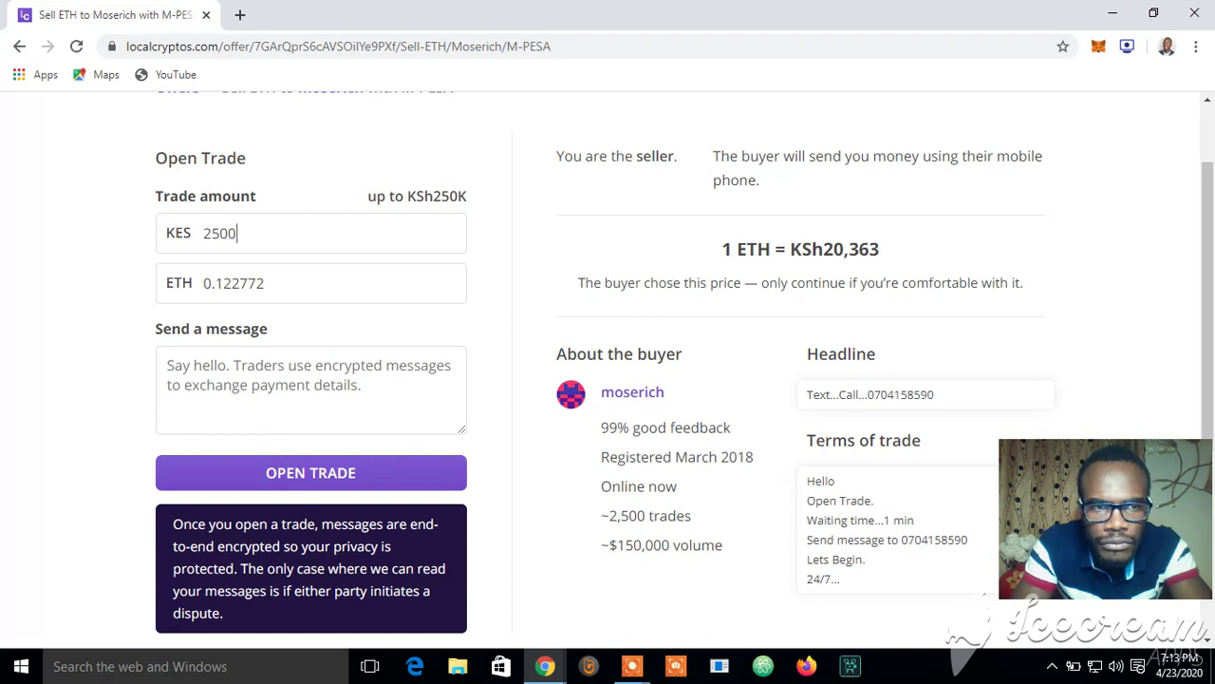
key("BackSpace")
key("BackSpace")
key("BackSpace")
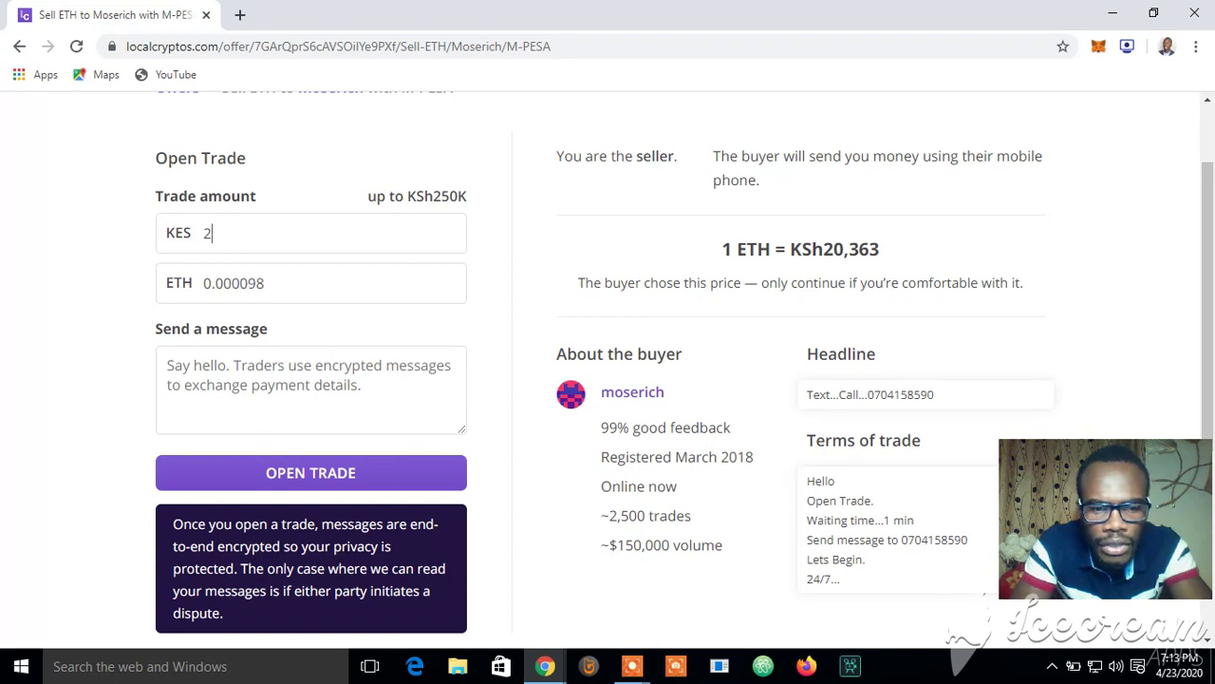
type("4")
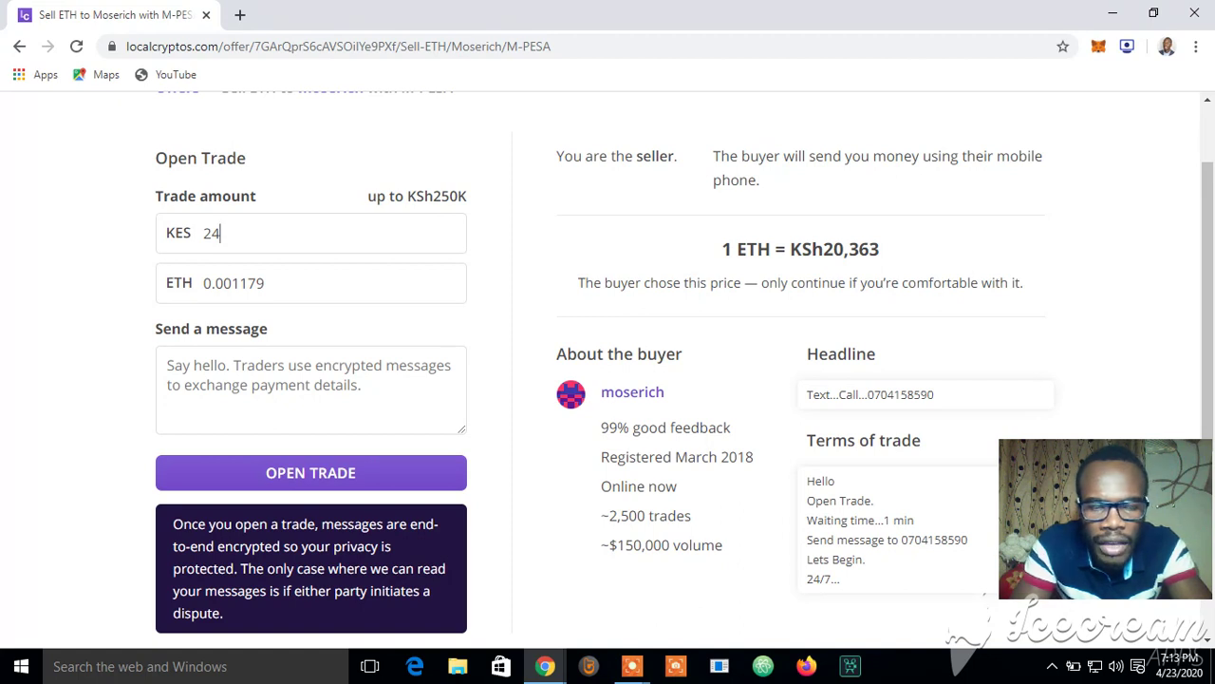
type("00")
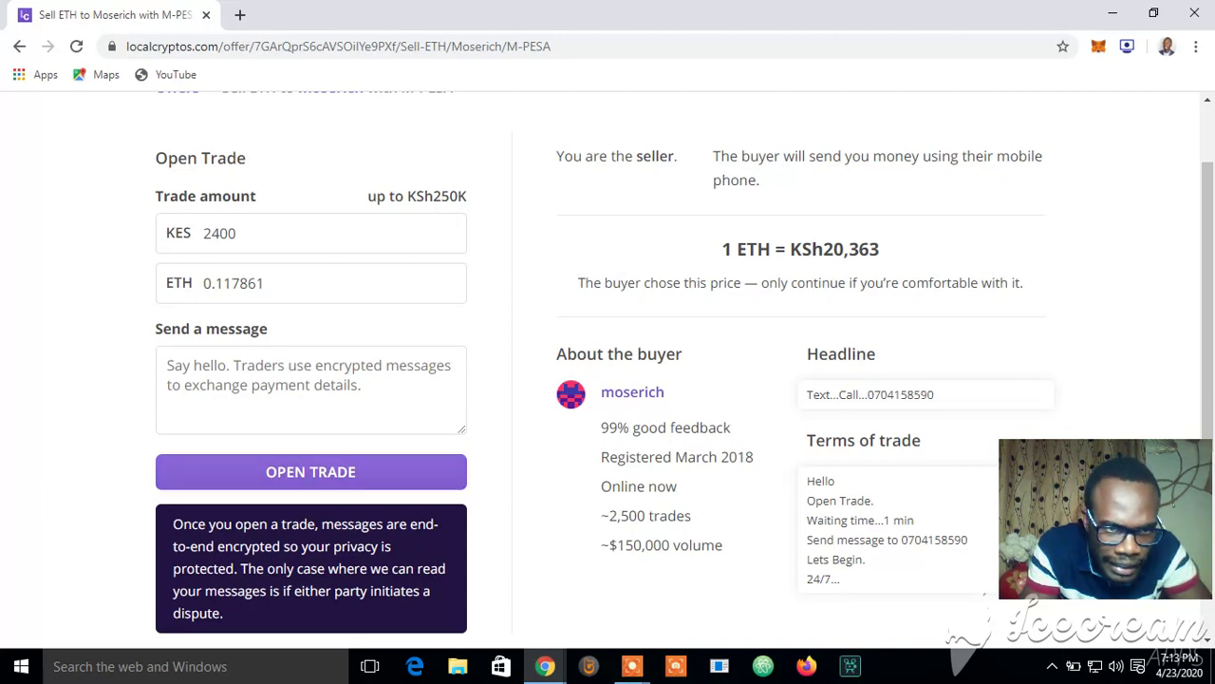
left_click(285, 368)
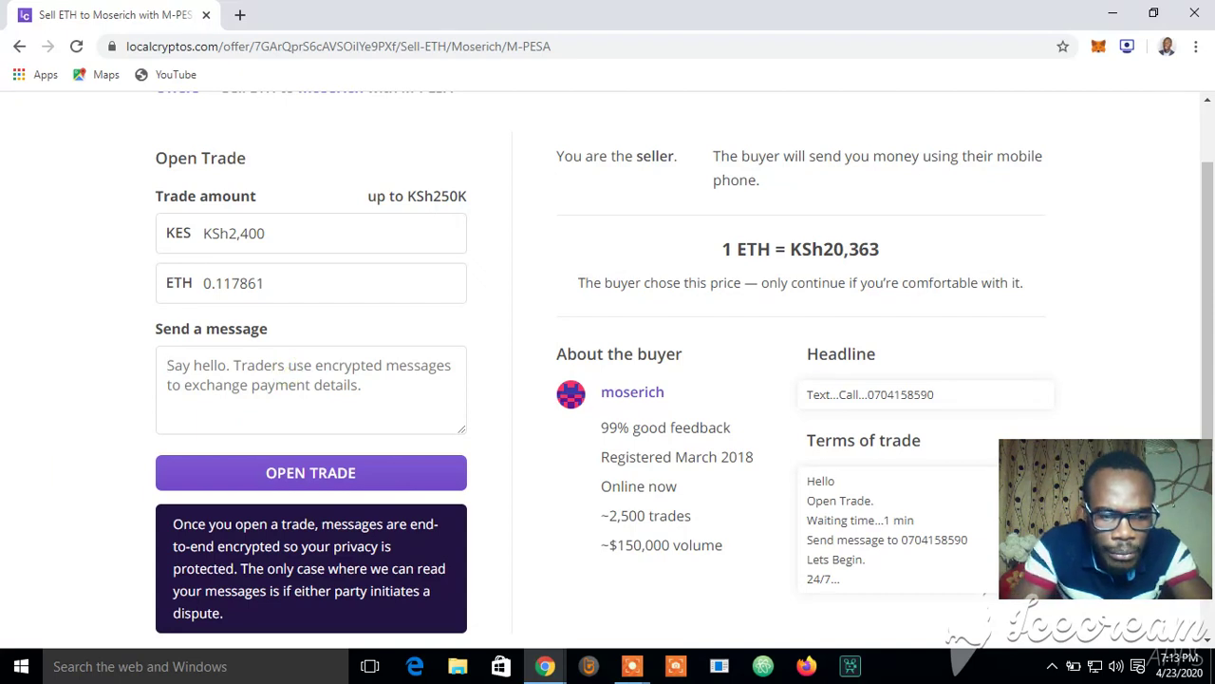
Write the greeting 'Hello. am selling ETH' and open the trade with the buyer.
type("Hel")
key("BackSpace")
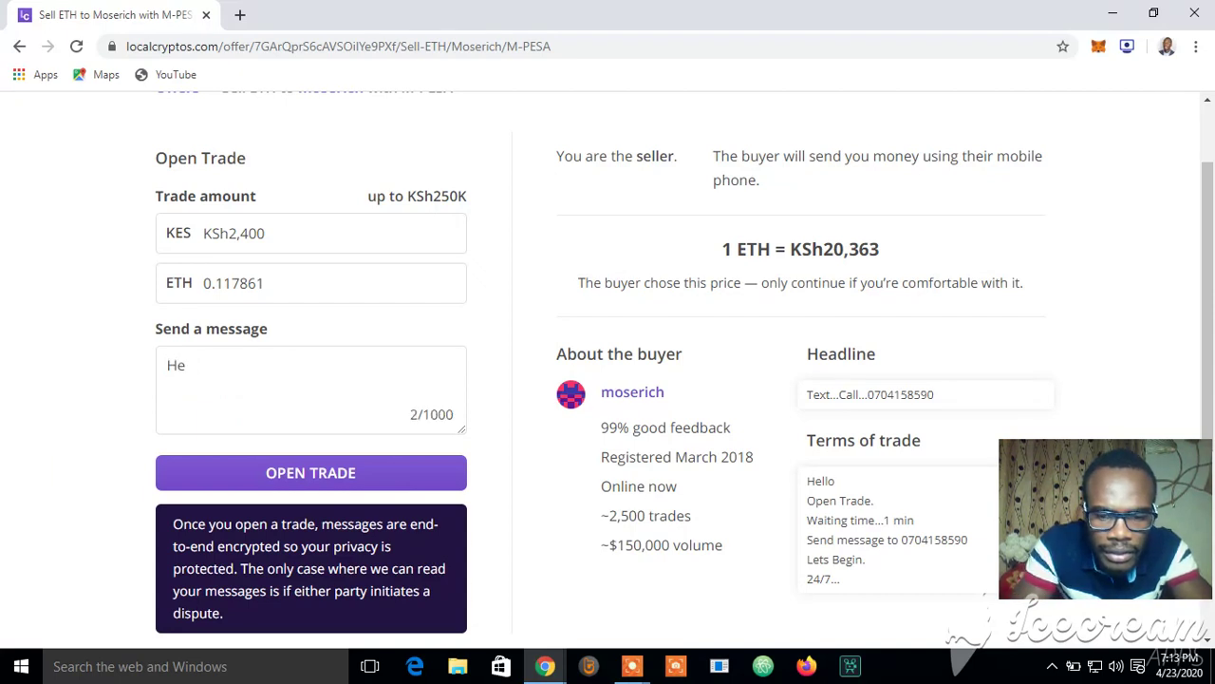
type("llo")
type(". am")
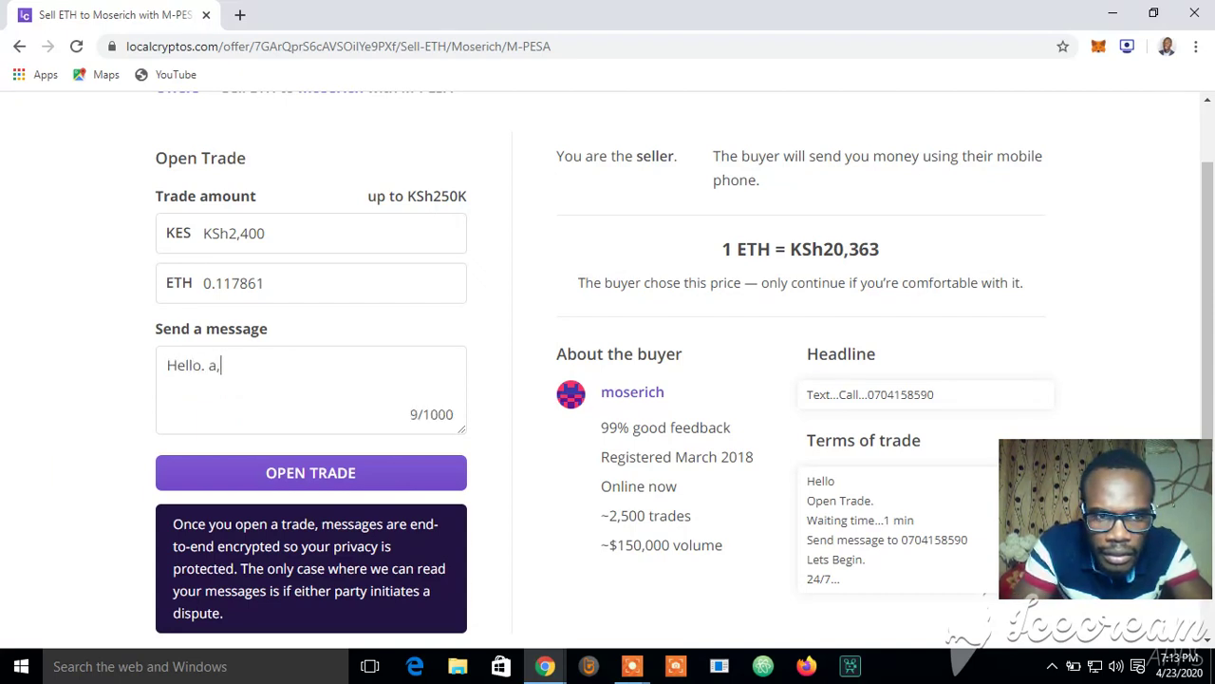
key("BackSpace")
type("m selling")
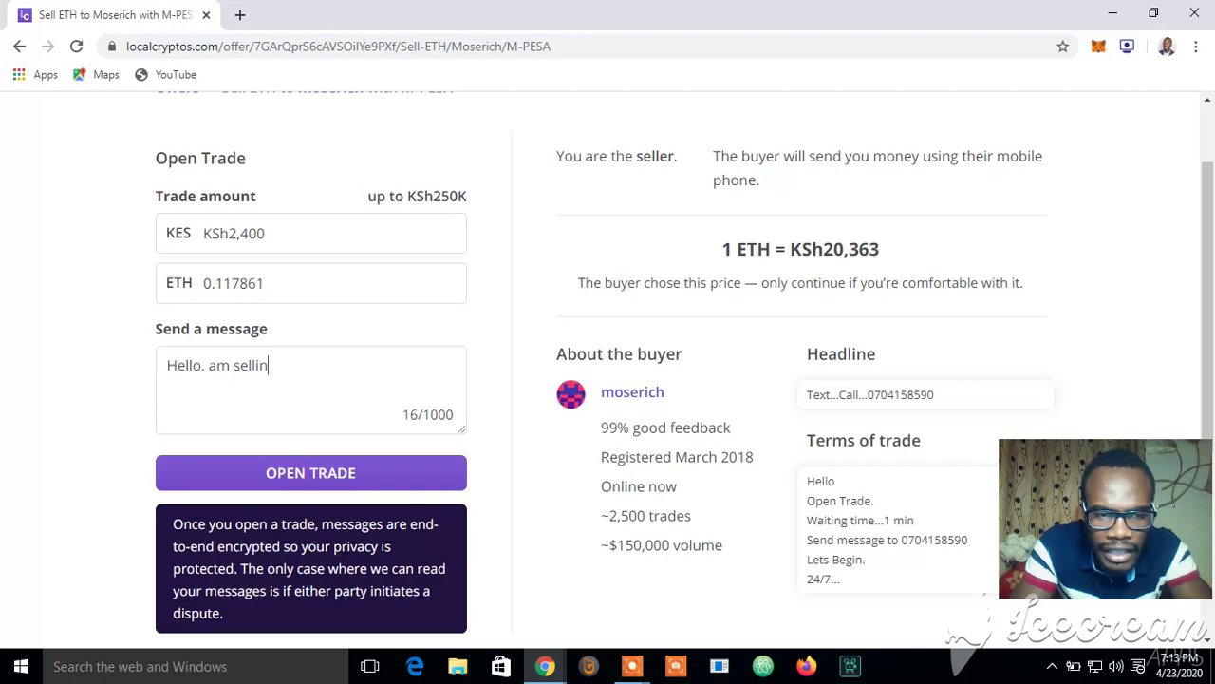
type("H")
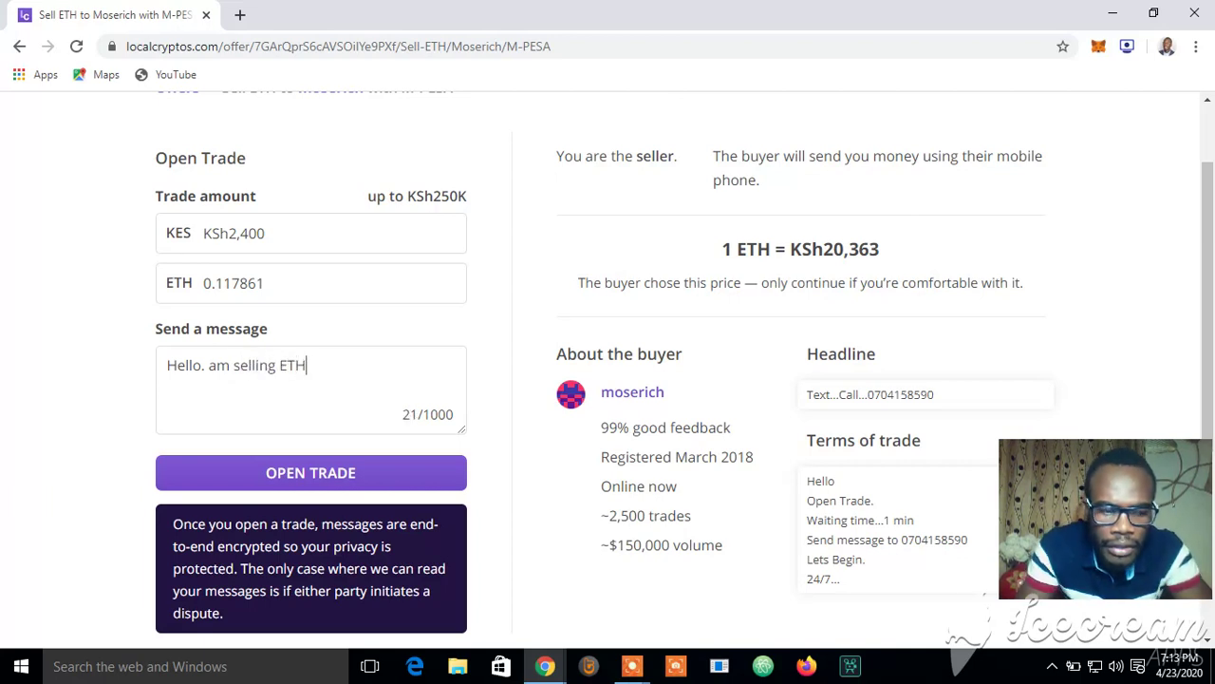
left_click(299, 472)
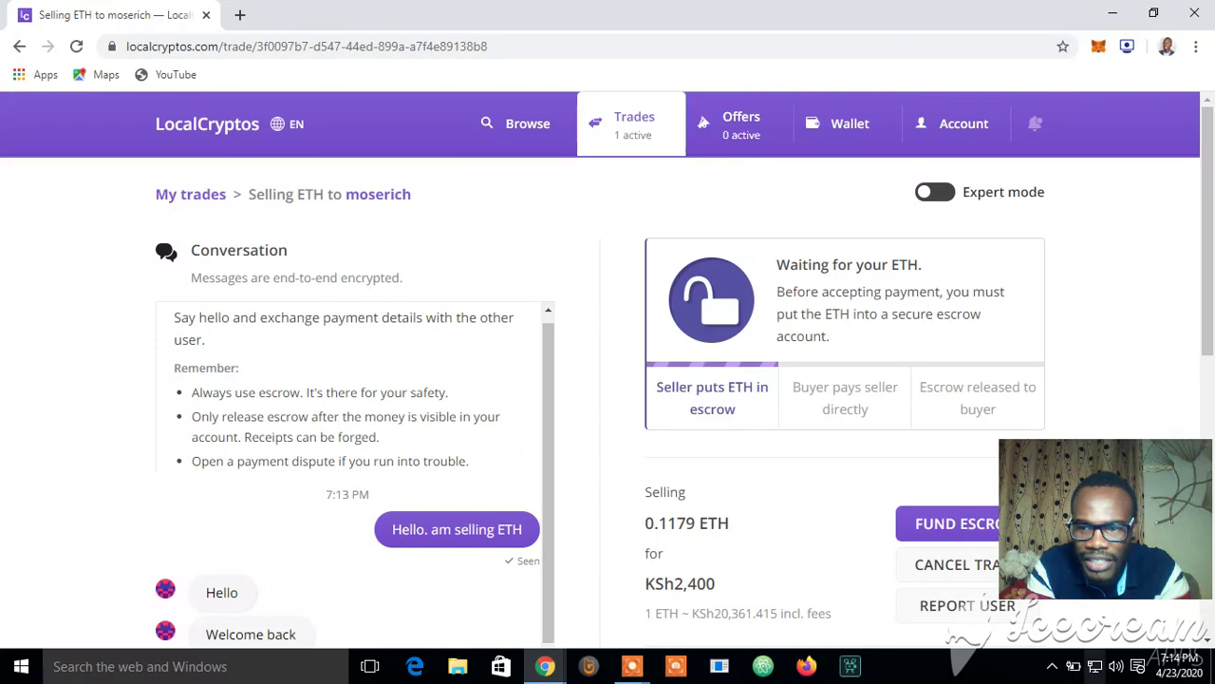
Send the message 'Alright' in the trade chat after the buyer asks to load escrow.
scroll(608, 371, "down", 3)
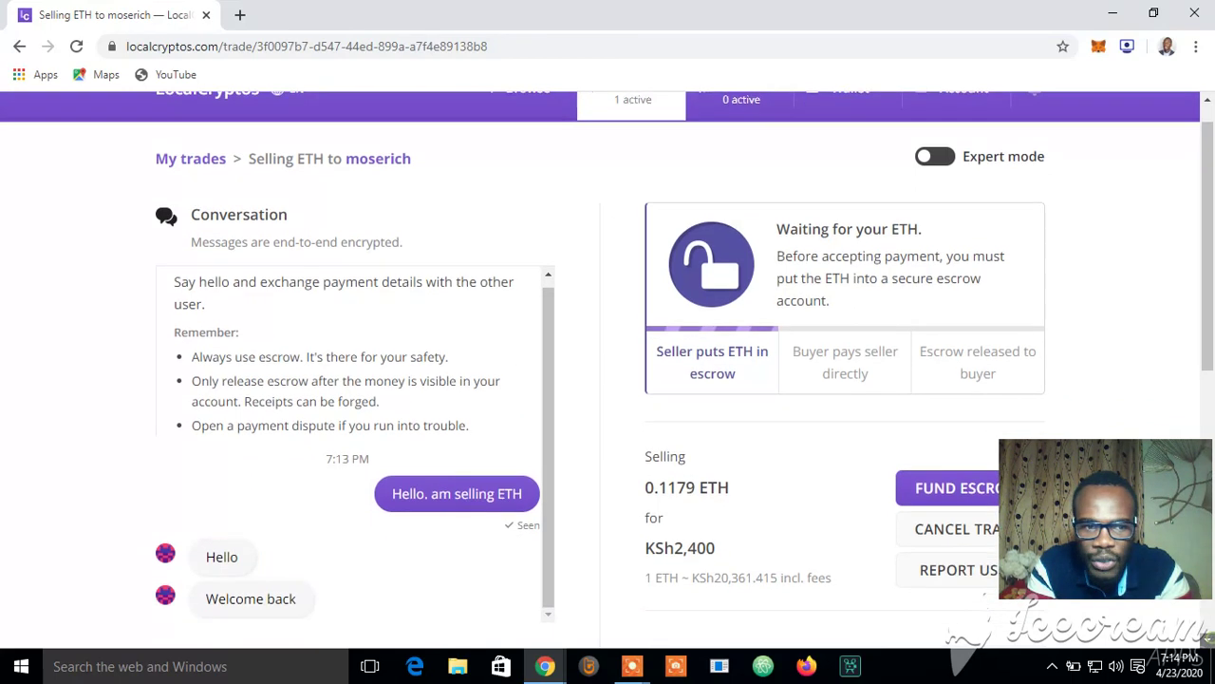
left_click(281, 414)
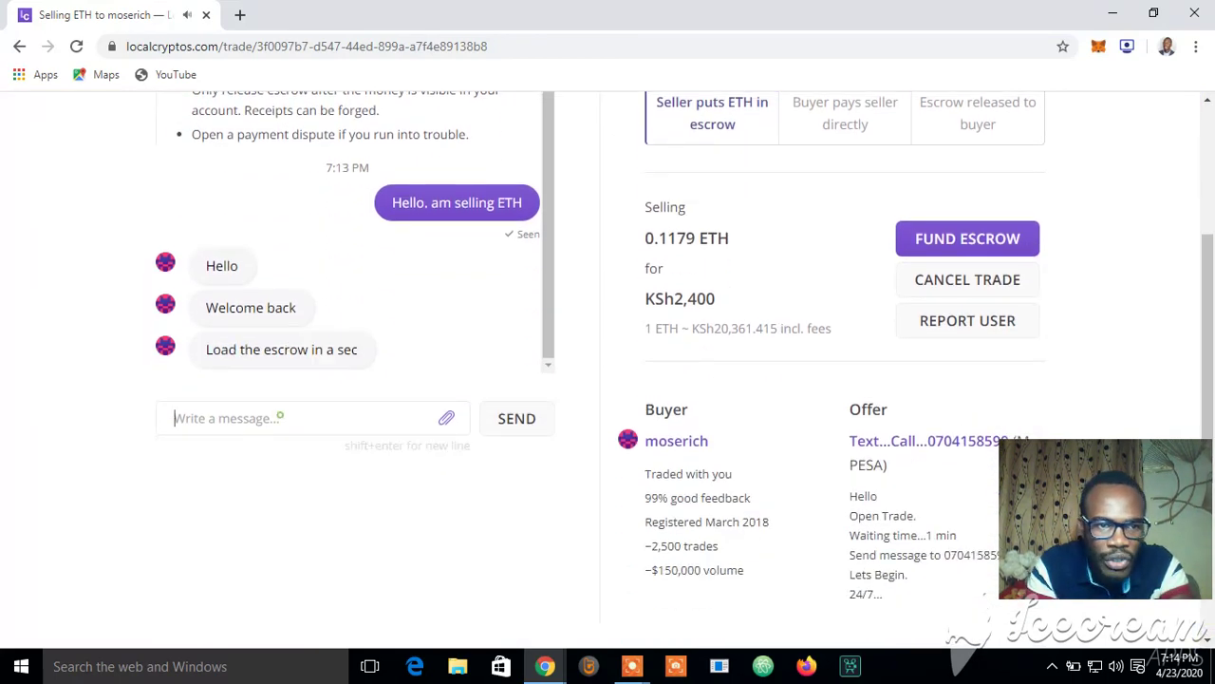
type("aLR")
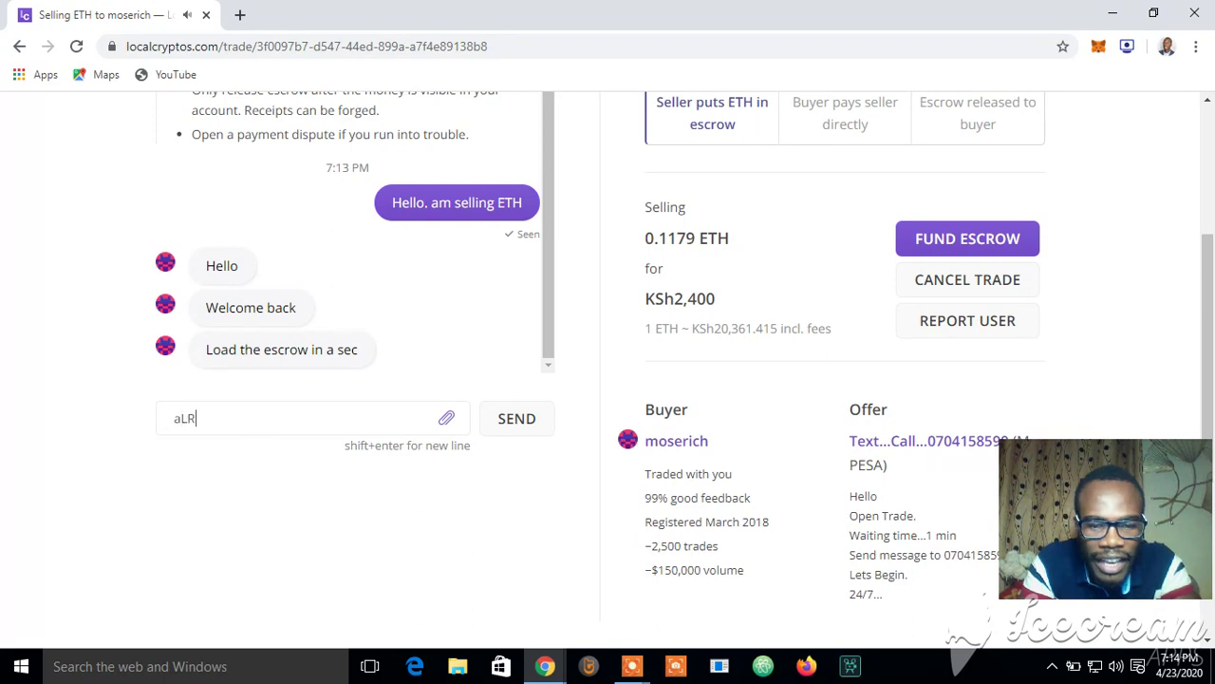
type("IGHT")
key("BackSpace")
key("BackSpace")
key("BackSpace")
key("BackSpace")
key("BackSpace")
key("BackSpace")
key("BackSpace")
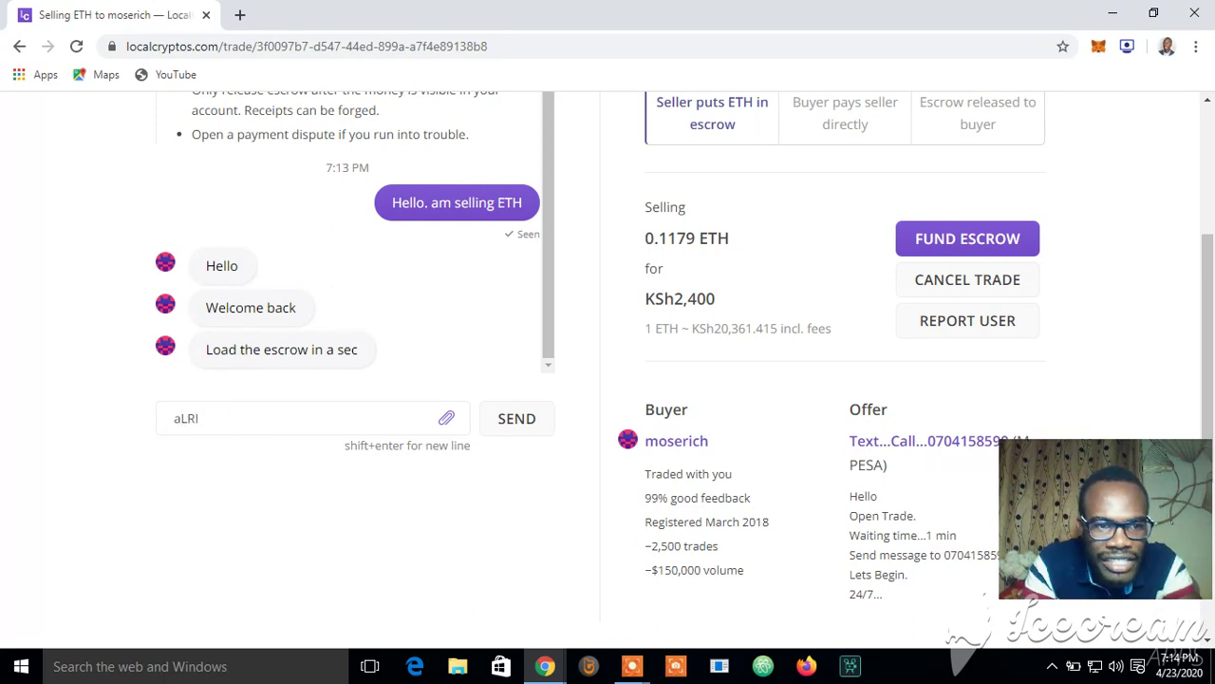
type("A")
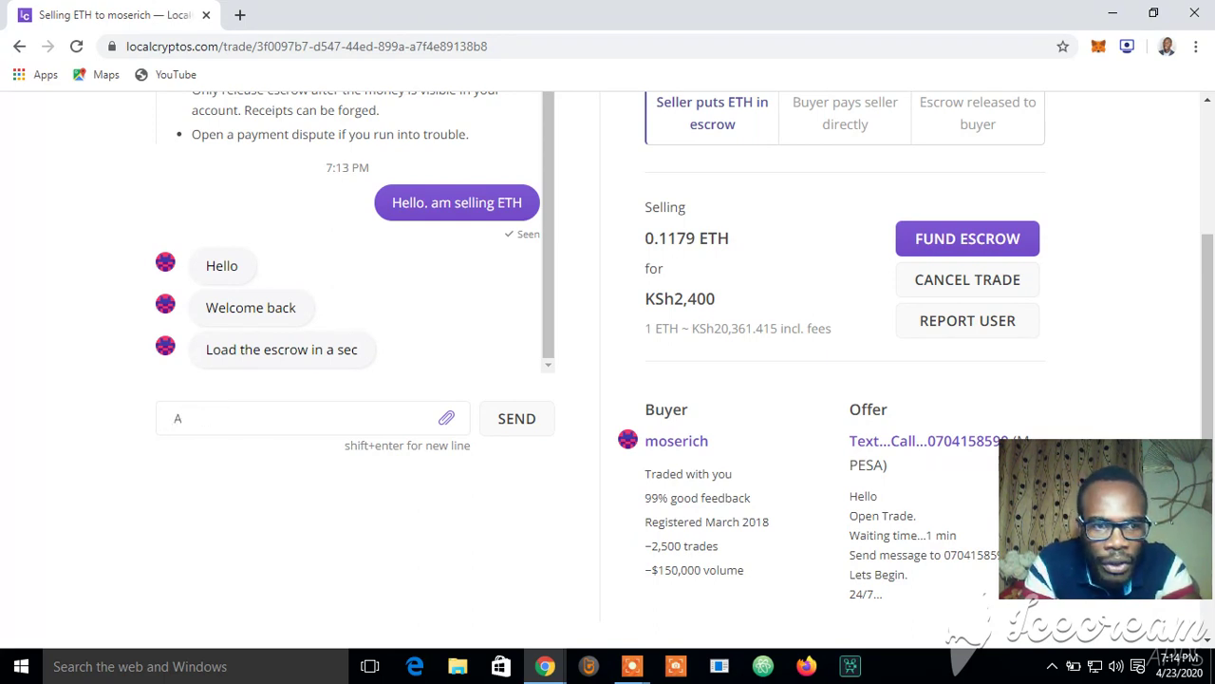
type("lright")
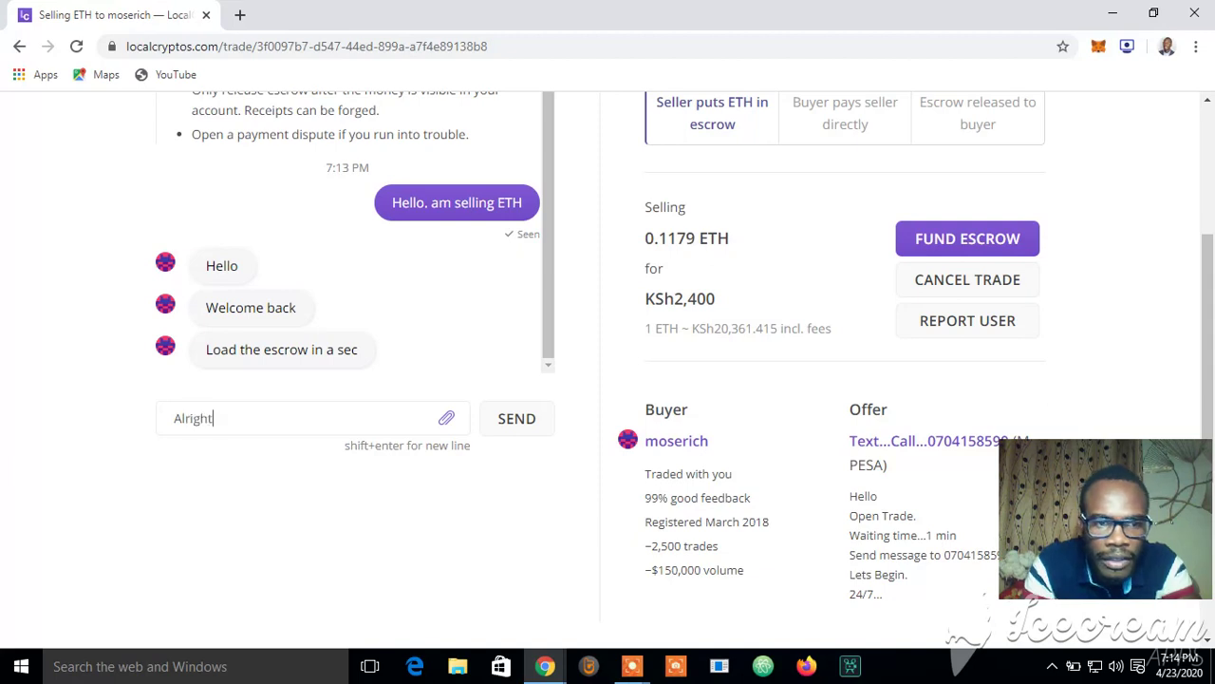
key("Return")
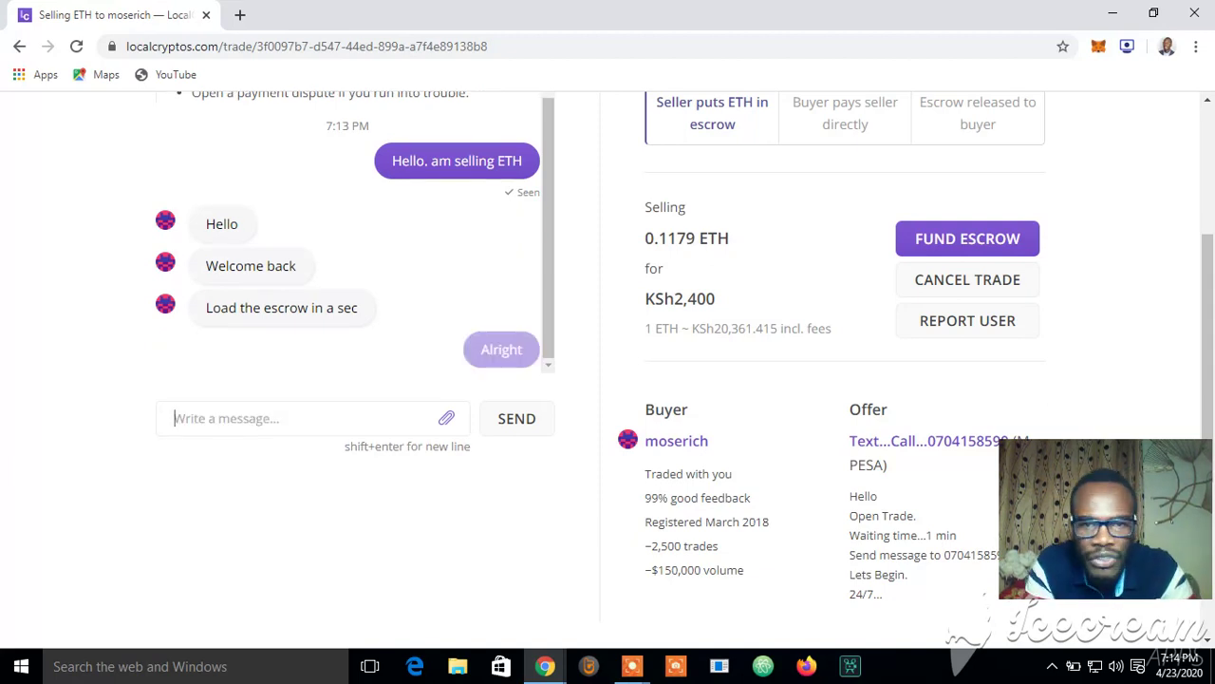
scroll(607, 361, "up", 2)
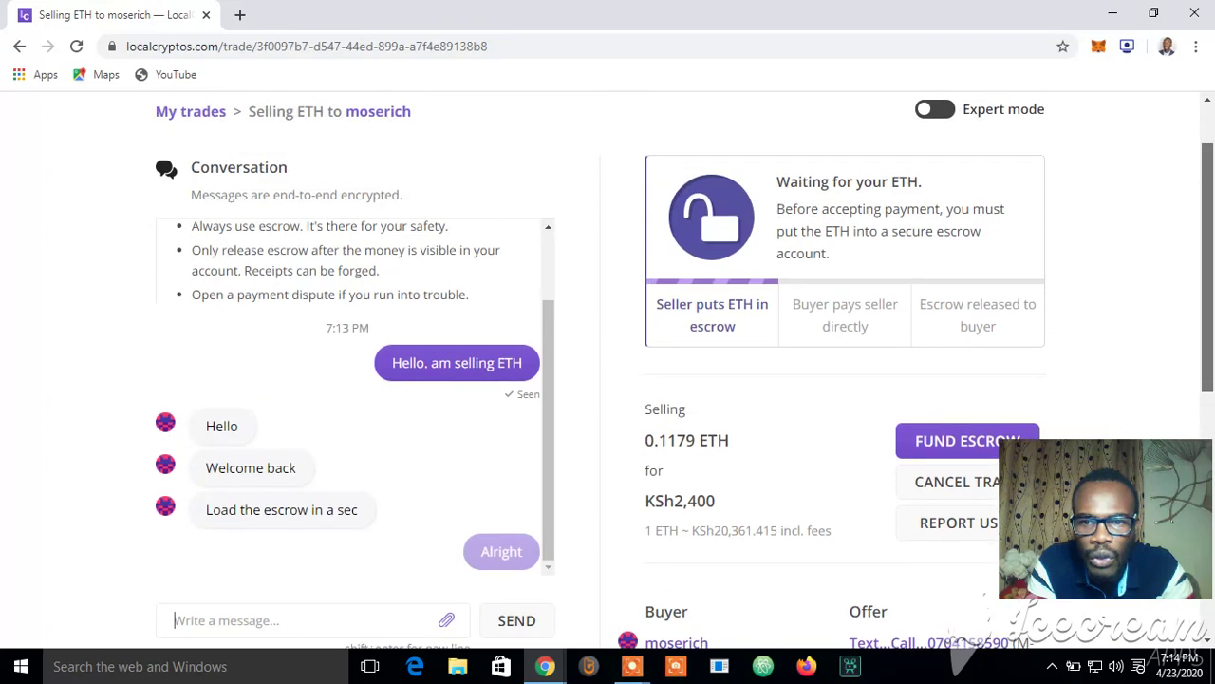
scroll(608, 361, "down", 1)
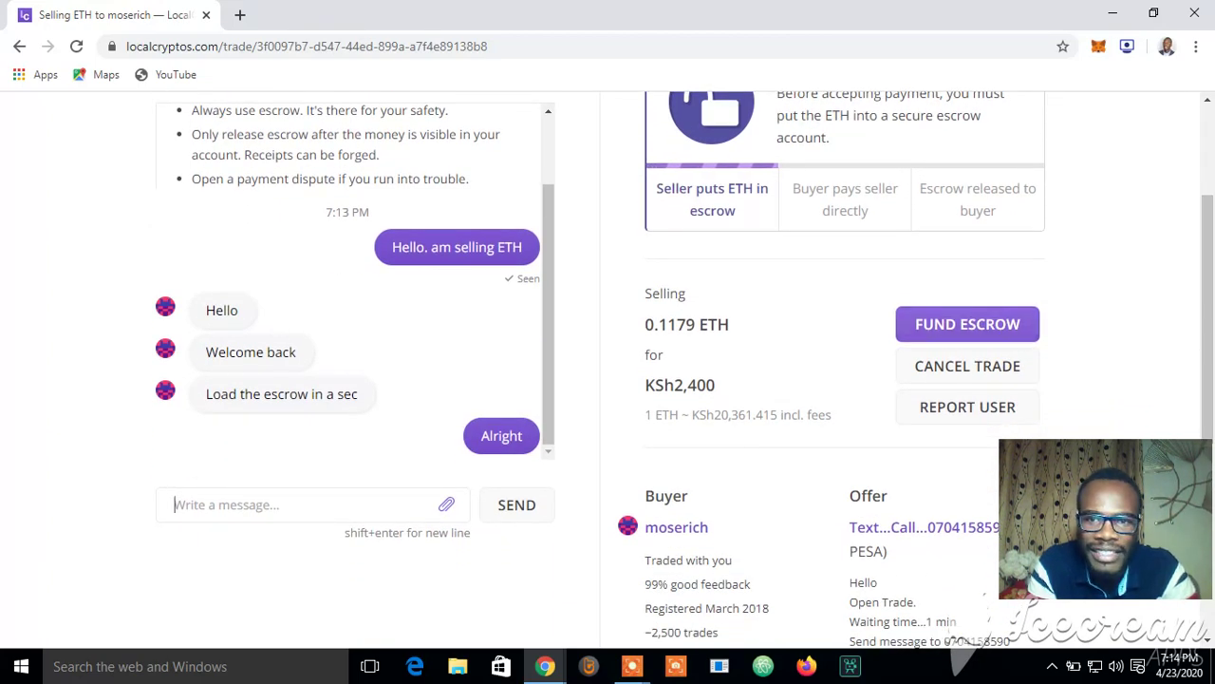
Fund the escrow with 0.1179 ETH from the Web wallet at the Normal miner fee.
left_click(967, 324)
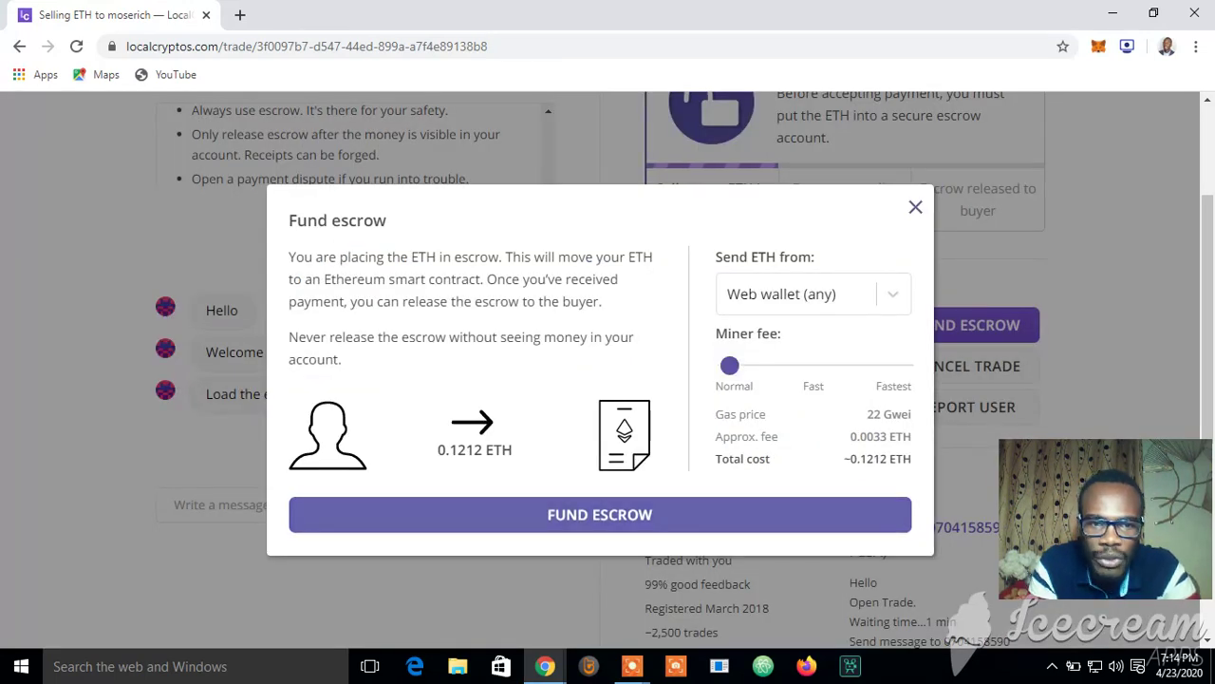
left_click(590, 520)
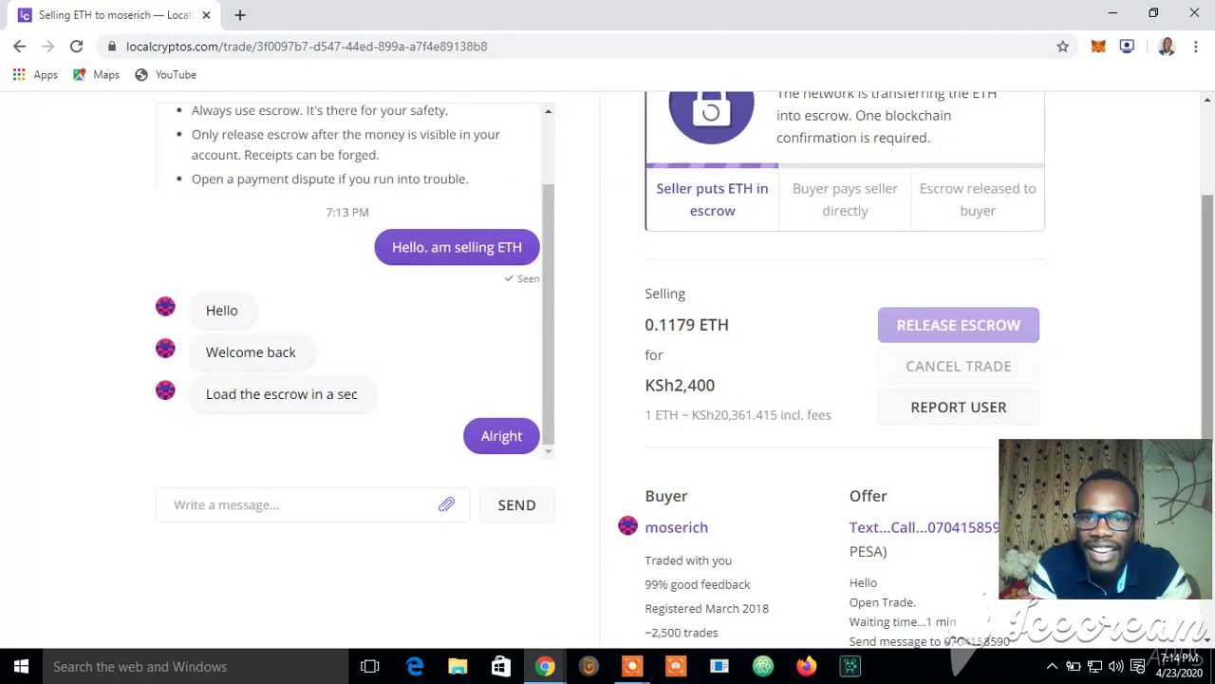
Scroll to the status panel to watch the escrow transfer await one blockchain confirmation.
scroll(685, 370, "up", 1)
scroll(684, 370, "down", 2)
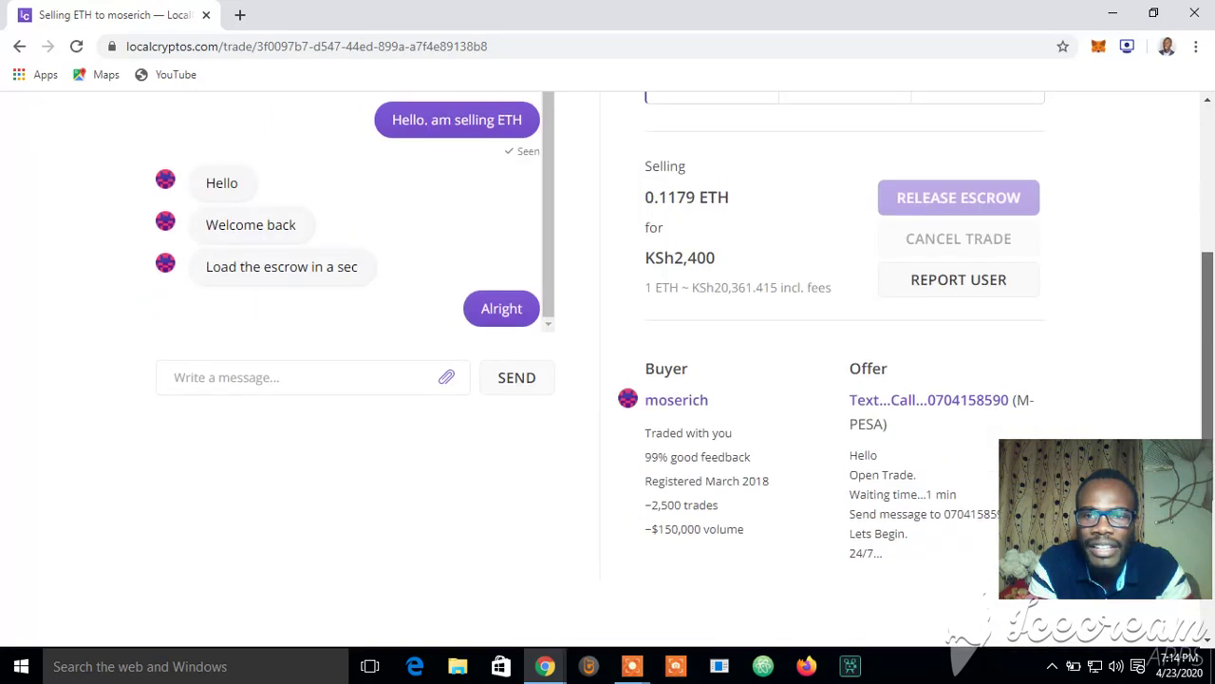
scroll(685, 370, "up", 2)
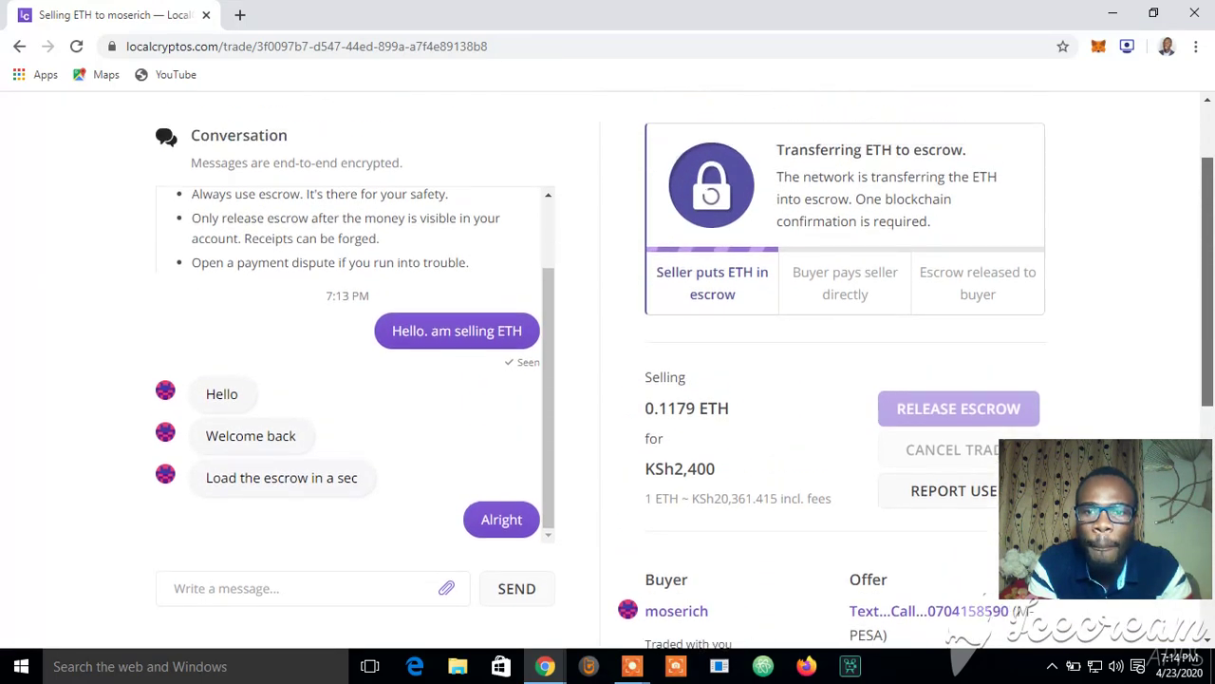
scroll(685, 370, "up", 1)
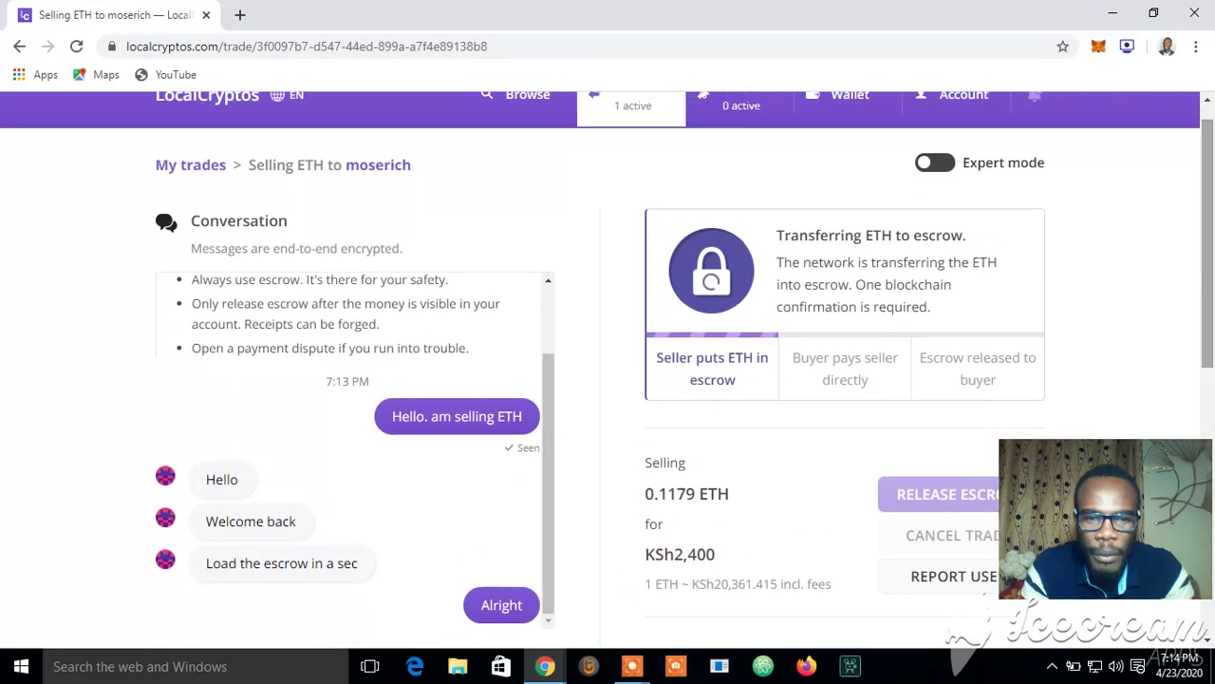